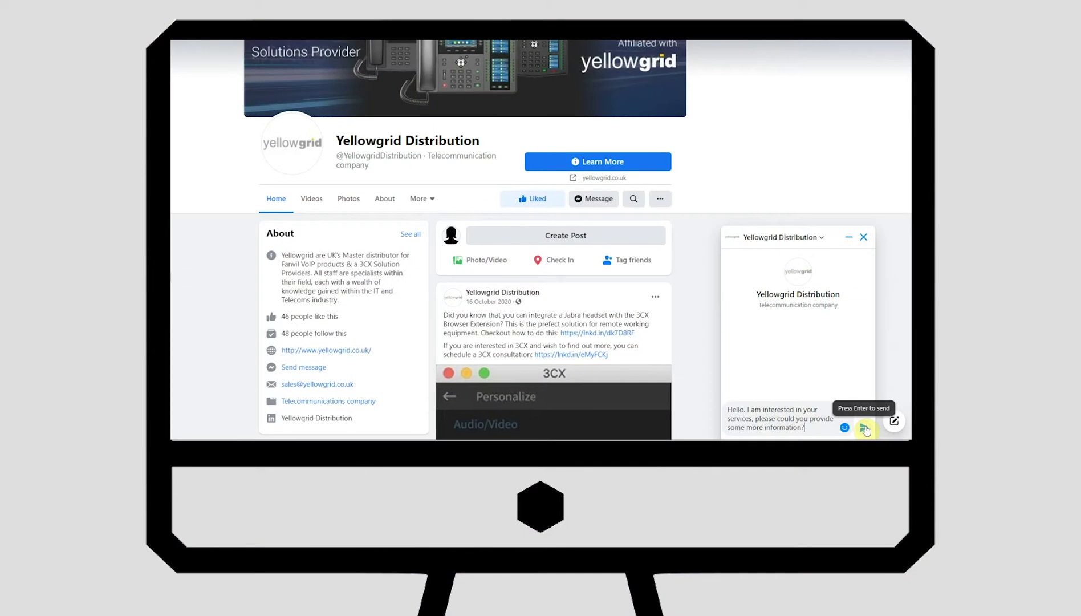
Send the drafted enquiry asking for more information about services to the Yellowgrid Distribution page.
{"action": "left_click", "coordinate": [864, 428]}
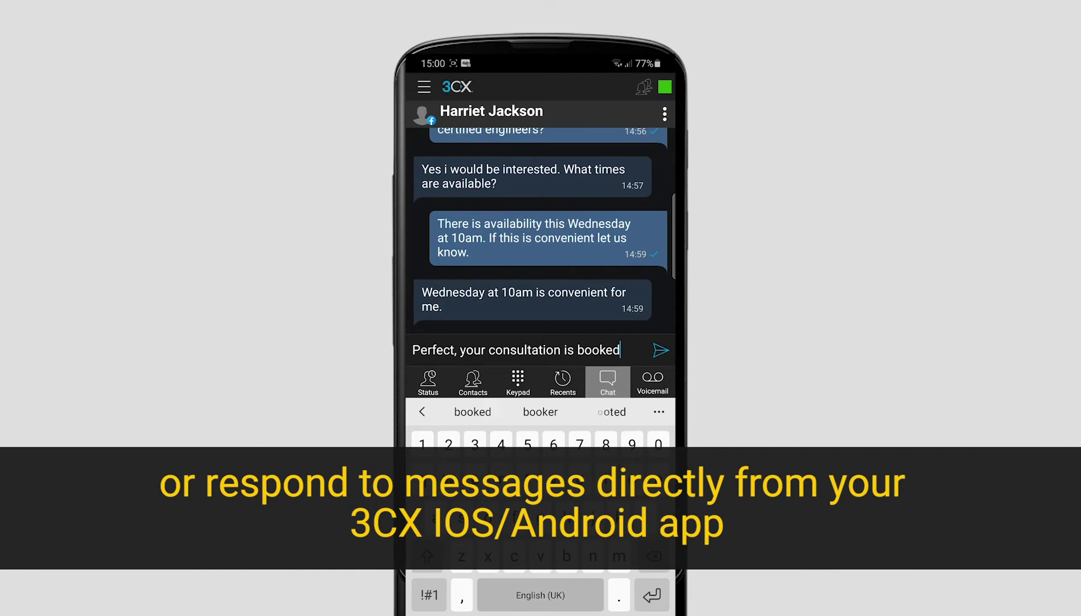
In the 3CX mobile app, add a smiling emoji to the "Perfect, your consultation is booked" reply and send it.
{"action": "left_click", "coordinate": [430, 411]}
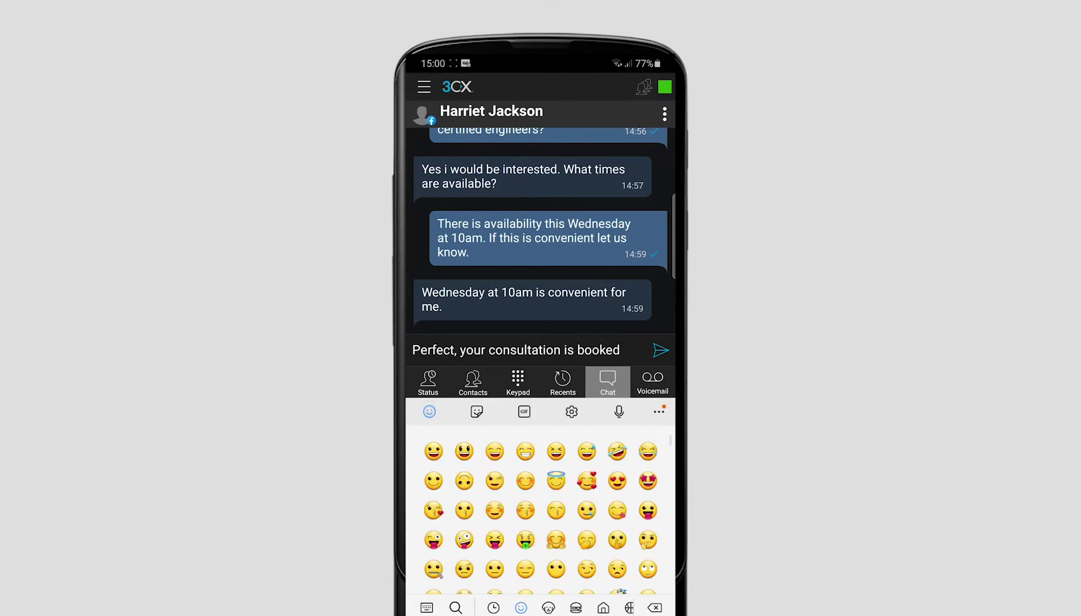
{"action": "left_click", "coordinate": [525, 480]}
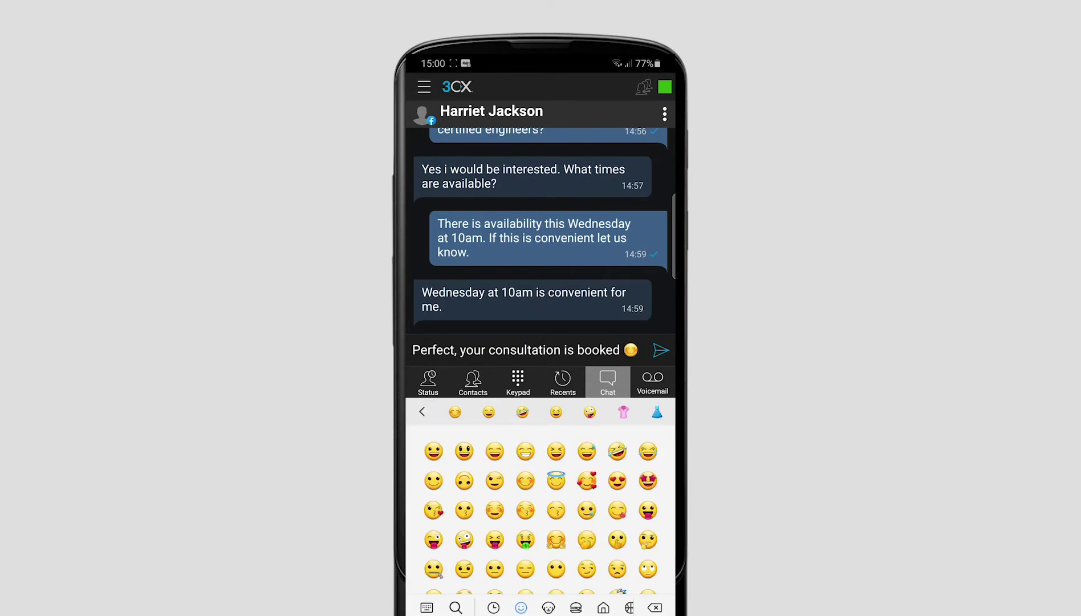
{"action": "left_click", "coordinate": [660, 350]}
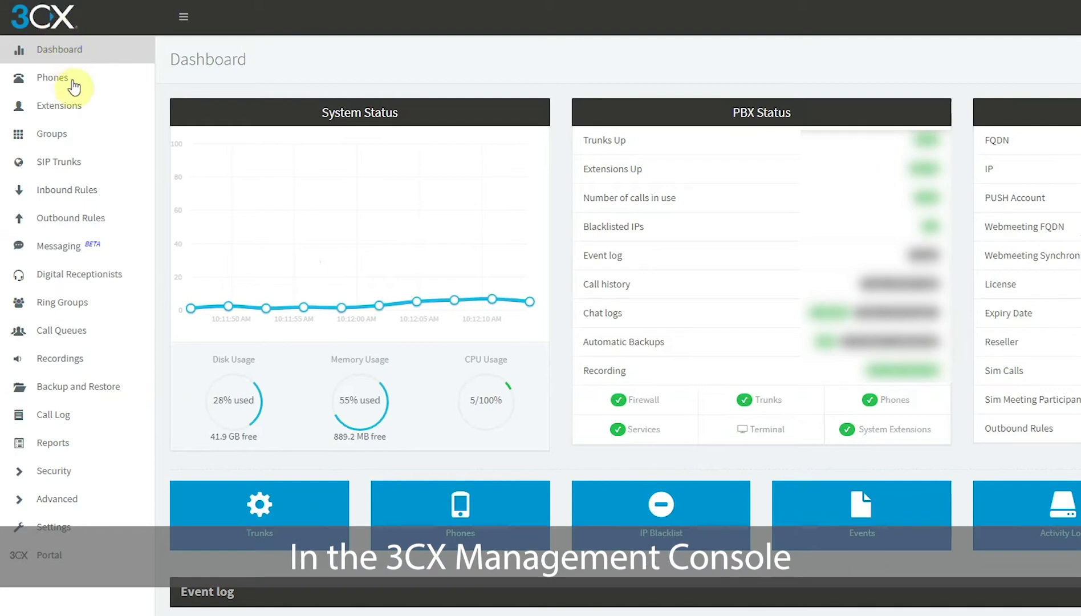
In the 3CX Management Console, add a Facebook messaging integration named 3CX Facebook Messenger.
{"action": "left_click", "coordinate": [120, 256]}
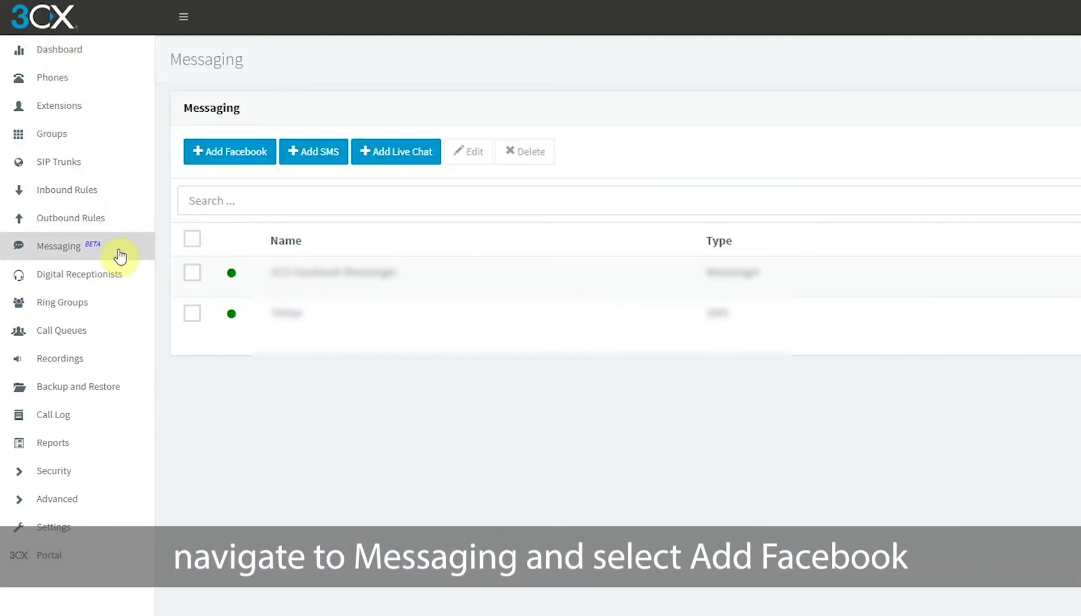
{"action": "left_click", "coordinate": [225, 154]}
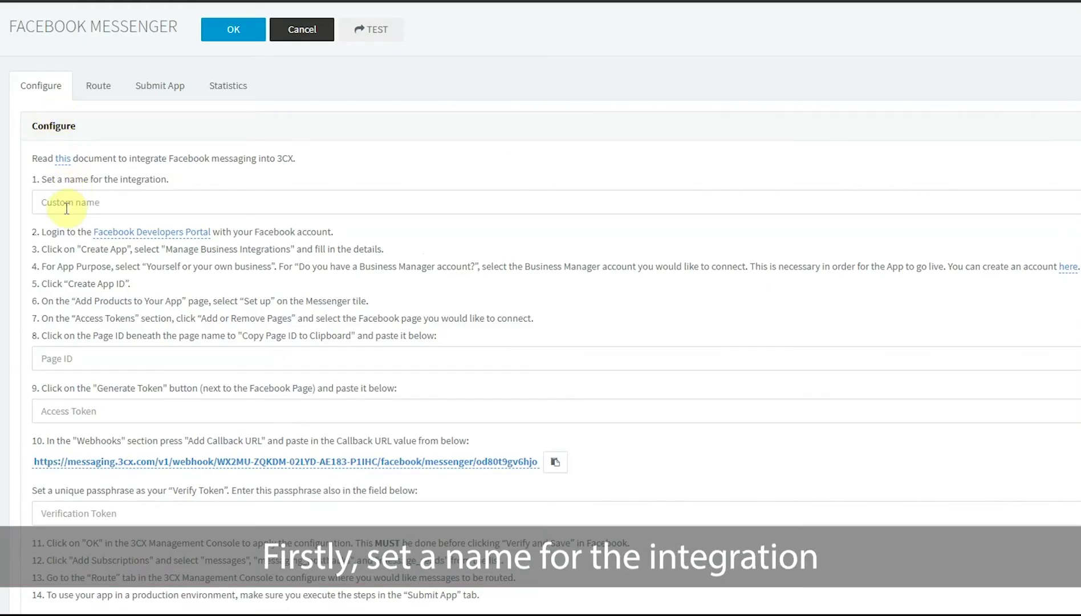
{"action": "left_click", "coordinate": [70, 208]}
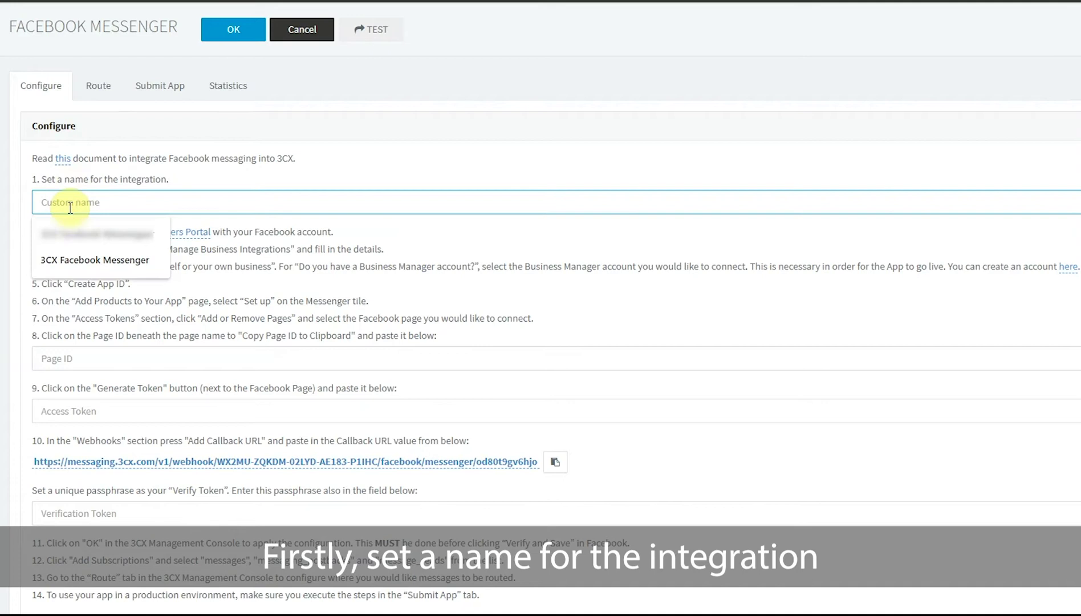
{"action": "left_click", "coordinate": [77, 260]}
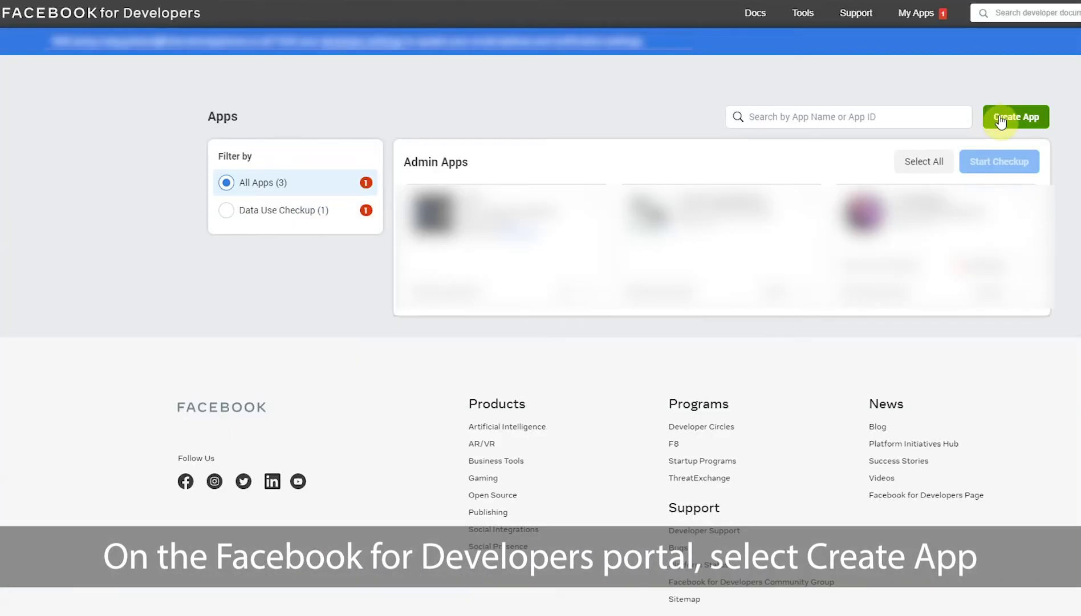
In Facebook for Developers, start creating an app of the Manage Business Integrations type.
{"action": "left_click", "coordinate": [1001, 120]}
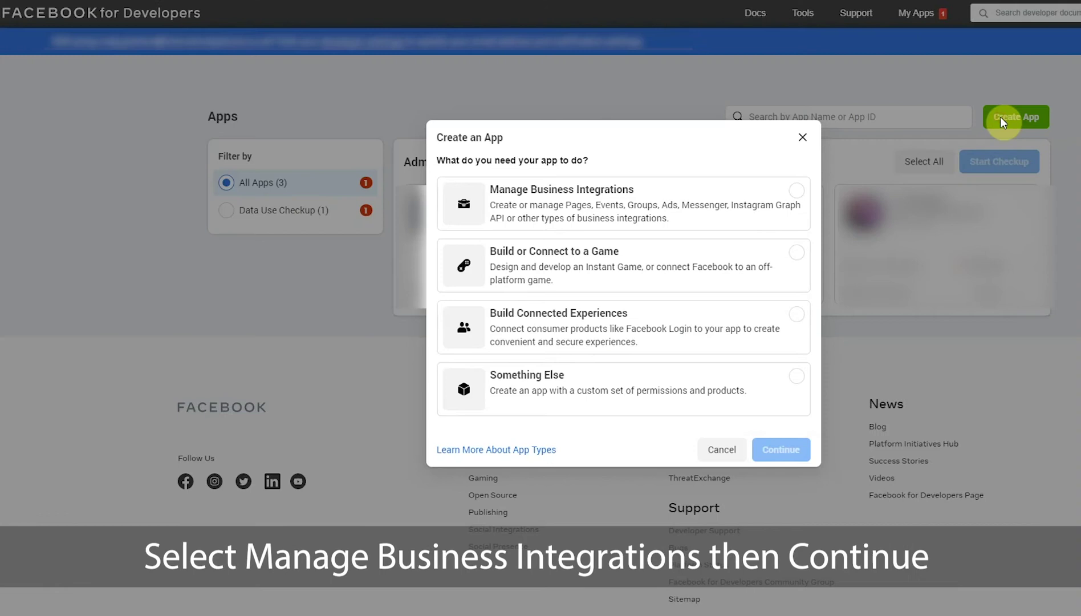
{"action": "left_click", "coordinate": [793, 191]}
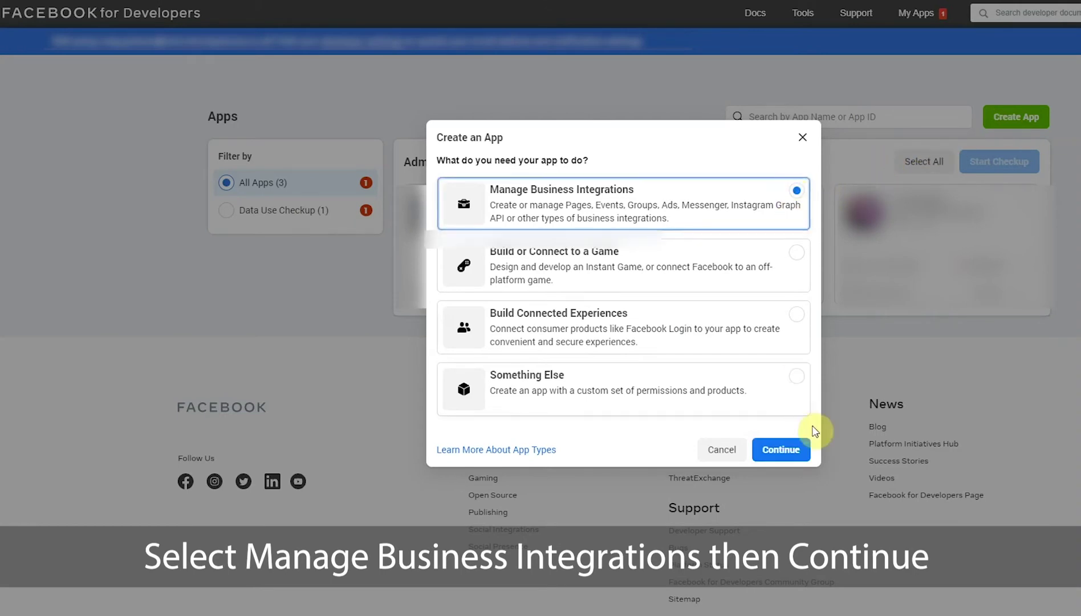
{"action": "left_click", "coordinate": [799, 448]}
Create the app as 3CX for "Yourself or your own business" with the Yellowgrid Business Manager account, completing the security check.
{"action": "type", "text": "3CX"}
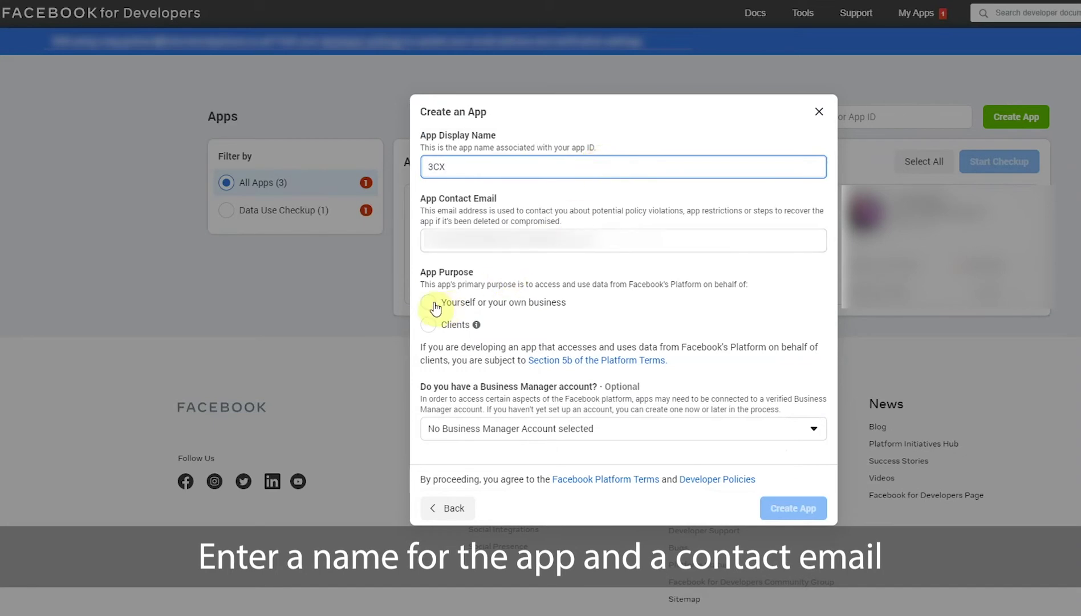
{"action": "left_click", "coordinate": [431, 308]}
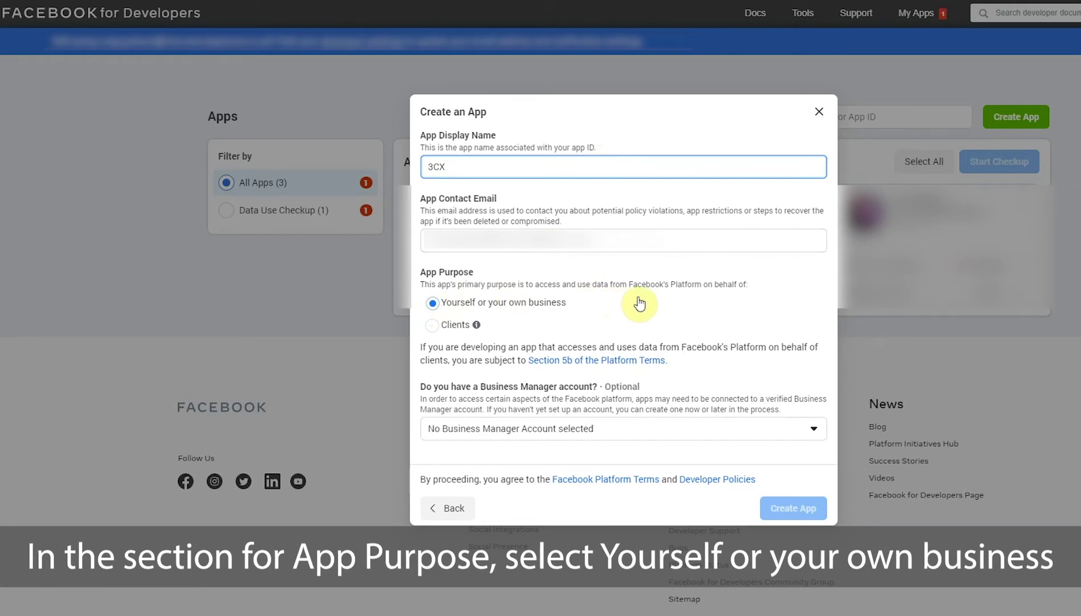
{"action": "left_click", "coordinate": [703, 435]}
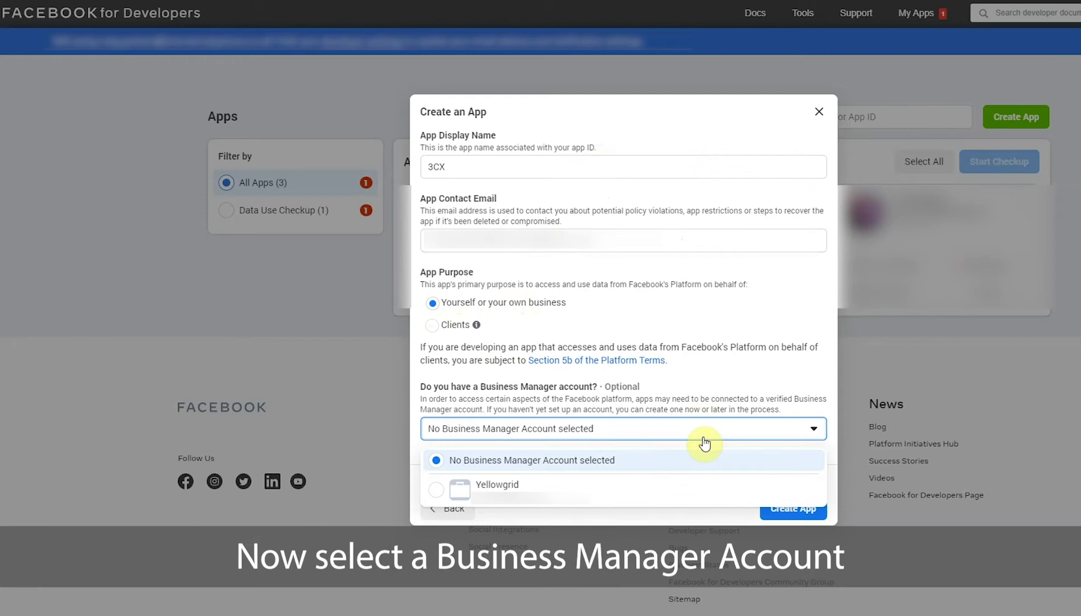
{"action": "left_click", "coordinate": [682, 488]}
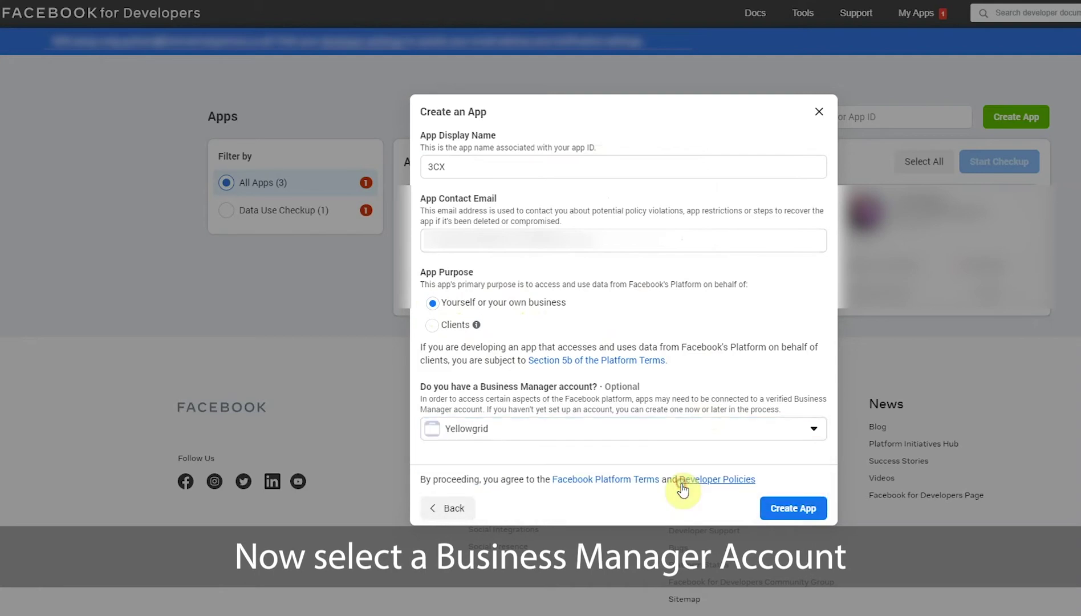
{"action": "left_click", "coordinate": [775, 511]}
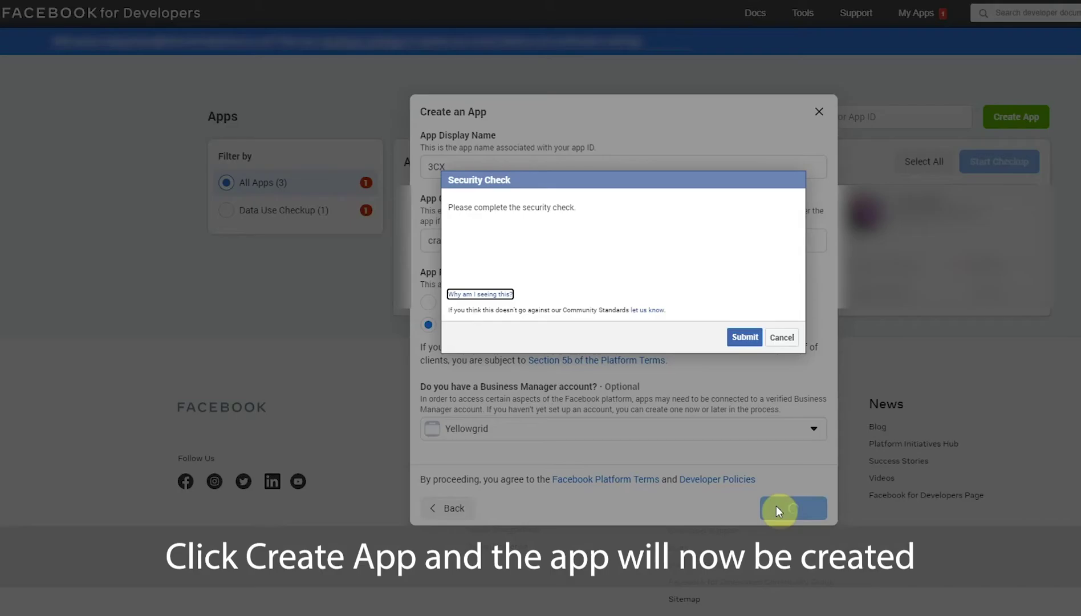
{"action": "left_click", "coordinate": [507, 251]}
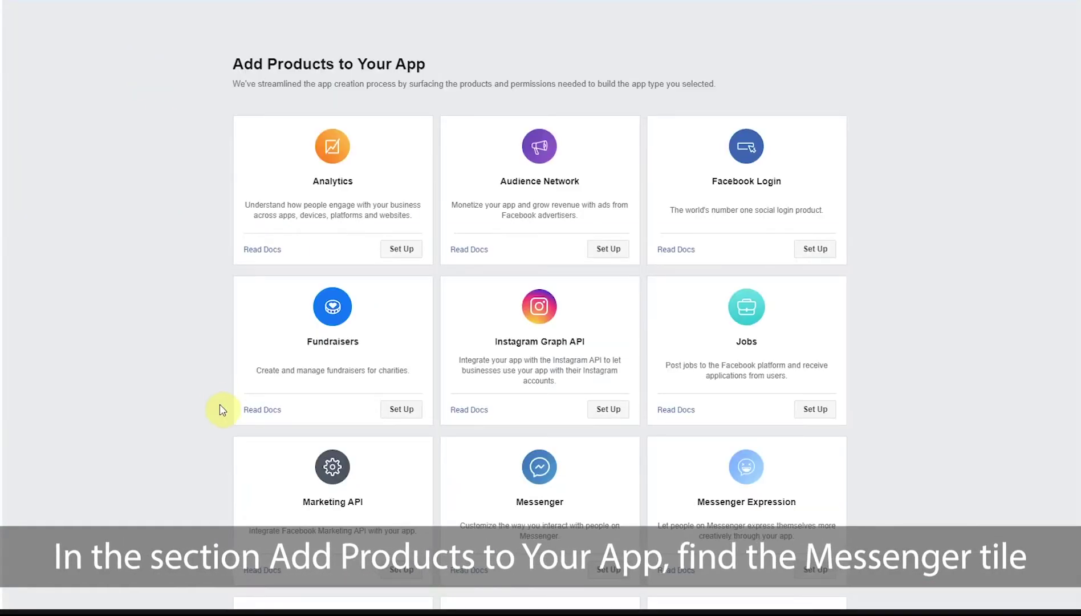
Set up the Messenger product for the new app.
{"action": "scroll", "coordinate": [217, 406], "scroll_direction": "down", "scroll_amount": 1}
{"action": "scroll", "coordinate": [221, 426], "scroll_direction": "down", "scroll_amount": 2}
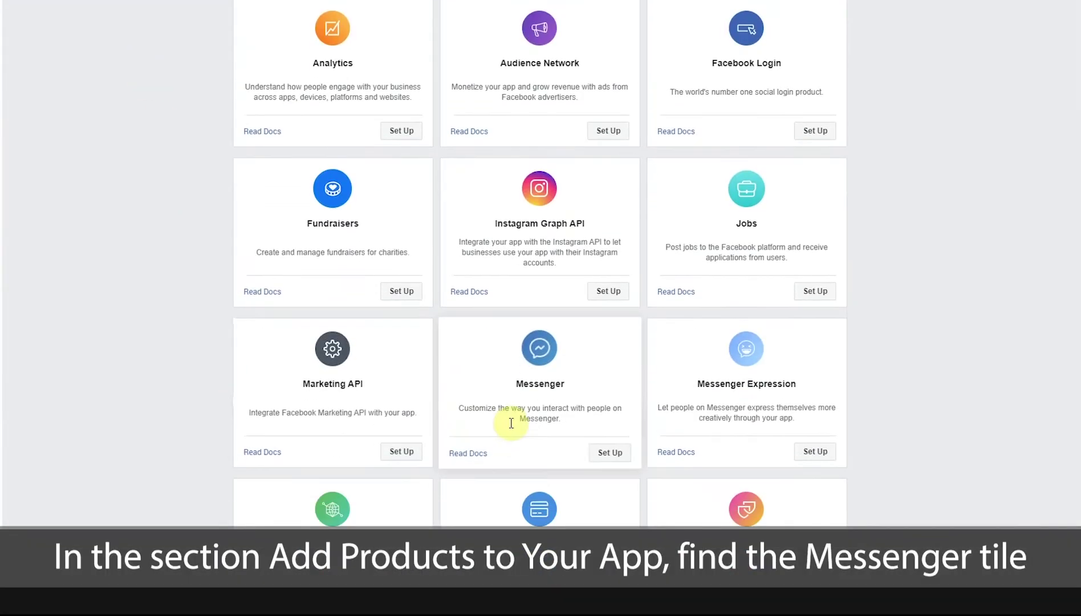
{"action": "left_click", "coordinate": [610, 453]}
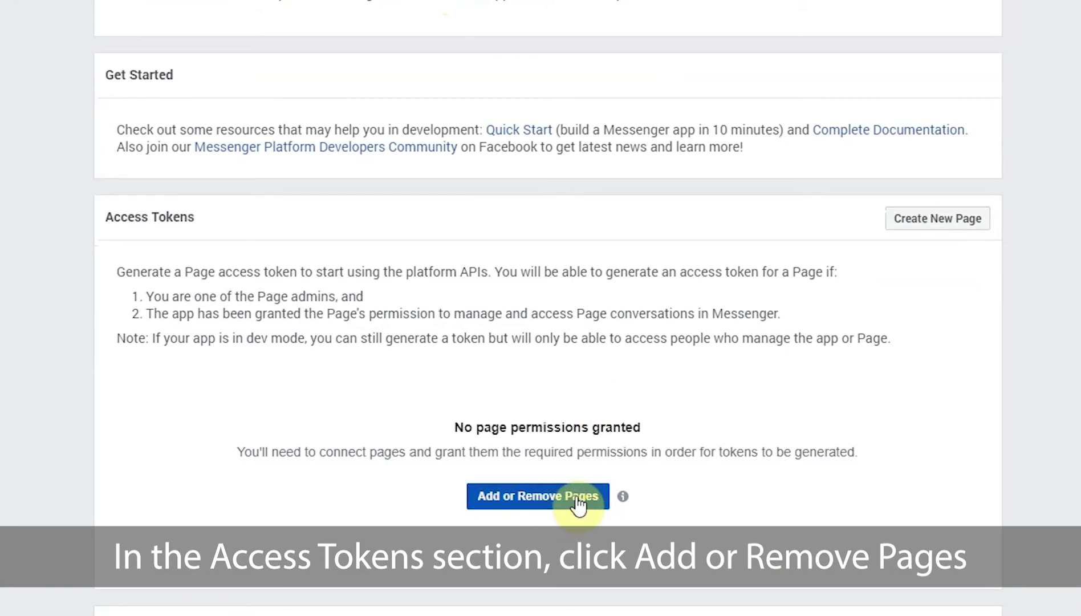
Connect the Yellowgrid Distribution page to the 3CX app for access tokens, authorising it with the current Facebook account.
{"action": "left_click", "coordinate": [577, 501]}
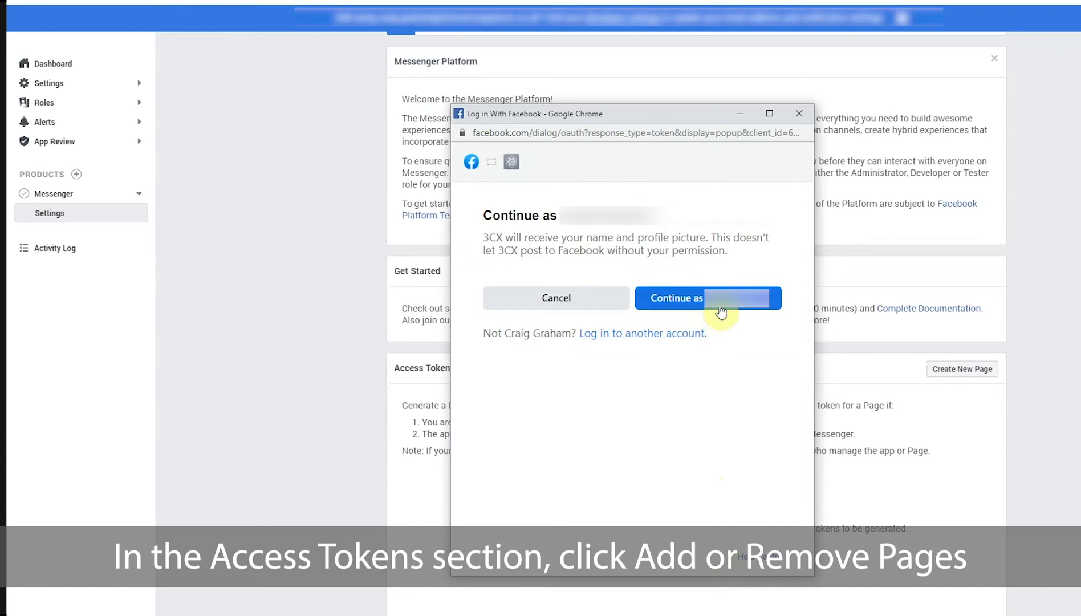
{"action": "left_click", "coordinate": [773, 306]}
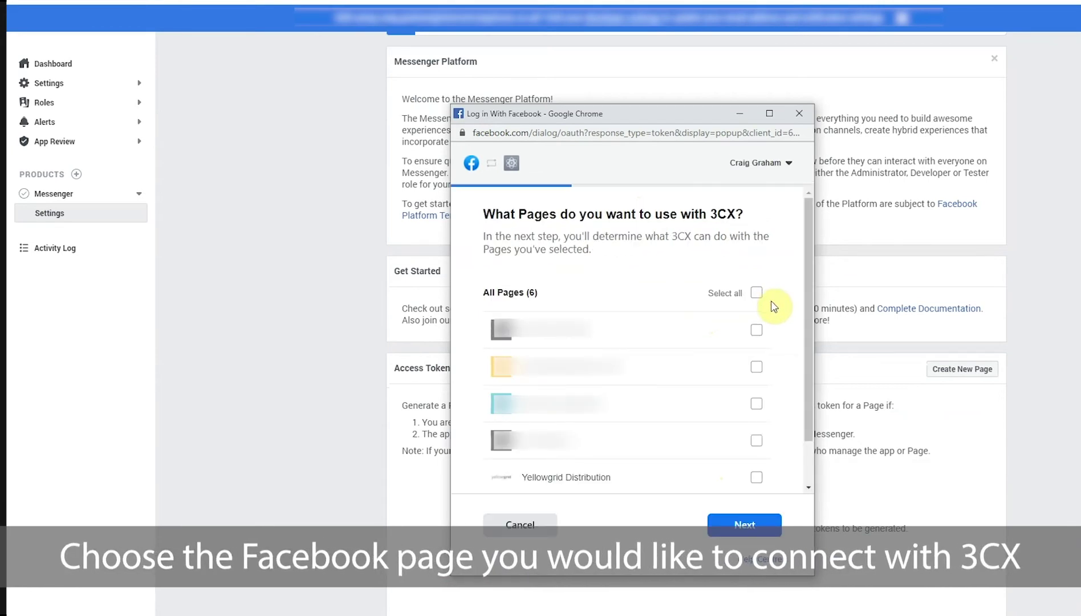
{"action": "left_click", "coordinate": [756, 478]}
{"action": "left_click", "coordinate": [754, 521]}
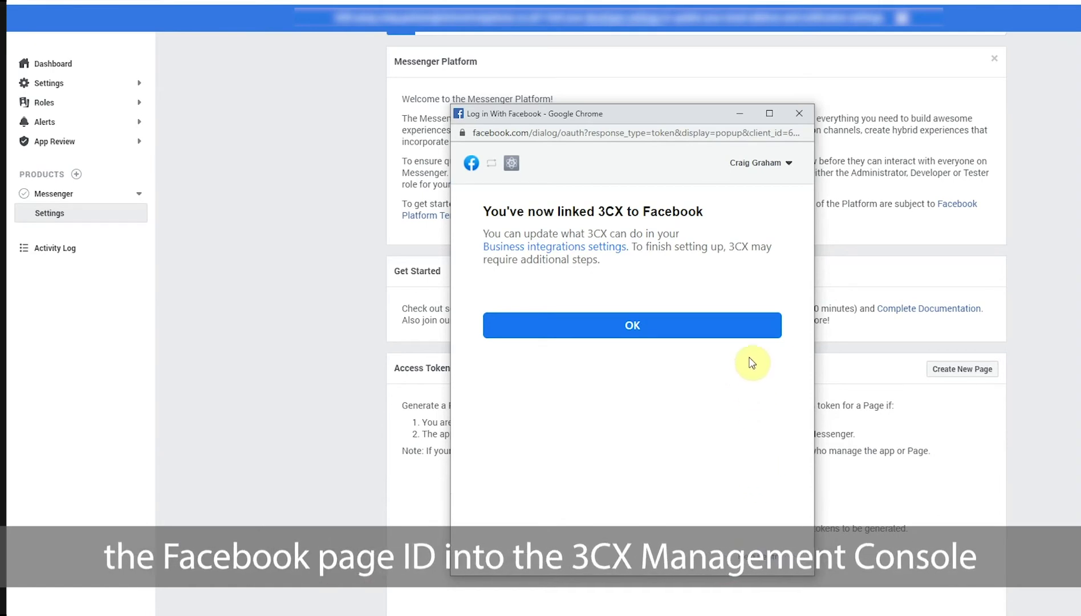
{"action": "left_click", "coordinate": [750, 330]}
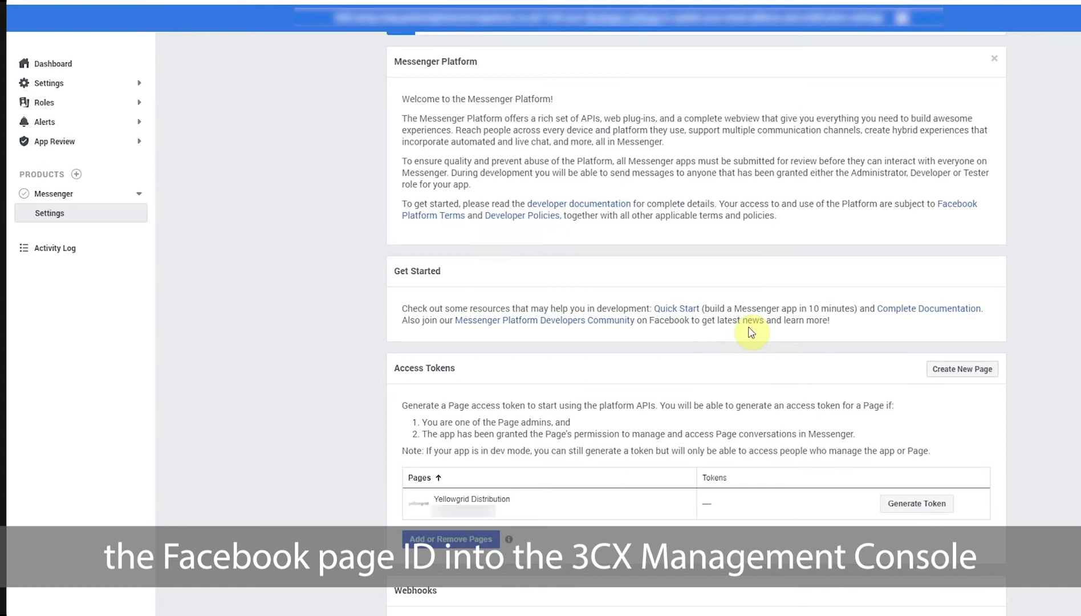
Copy the connected page's ID into the Page ID field of the 3CX Facebook Messenger configuration.
{"action": "scroll", "coordinate": [445, 467], "scroll_direction": "down", "scroll_amount": 1}
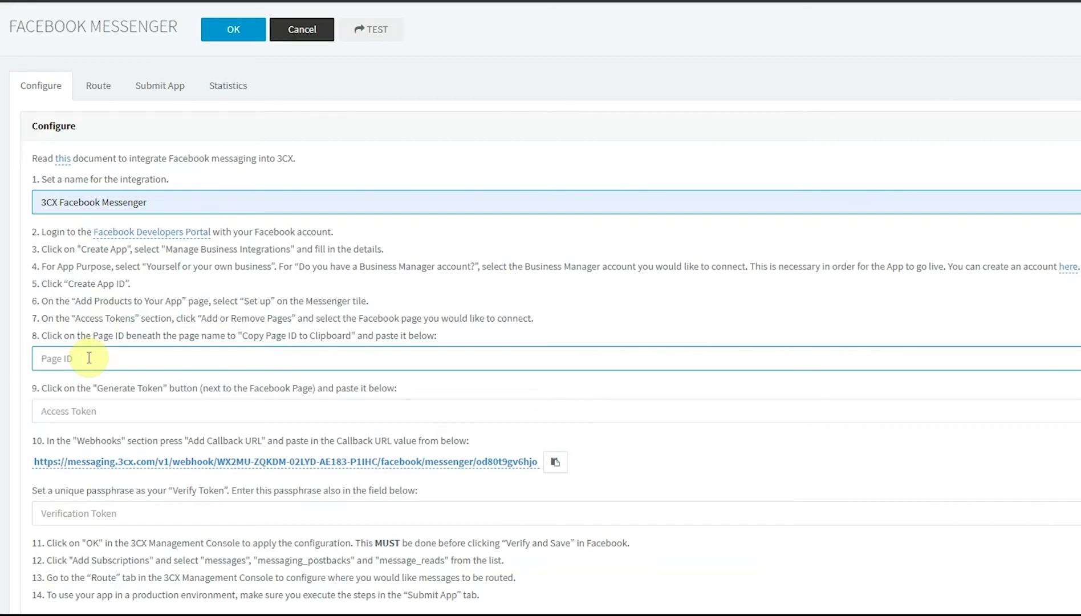
{"action": "key", "text": "ctrl+v"}
{"action": "left_click", "coordinate": [78, 410]}
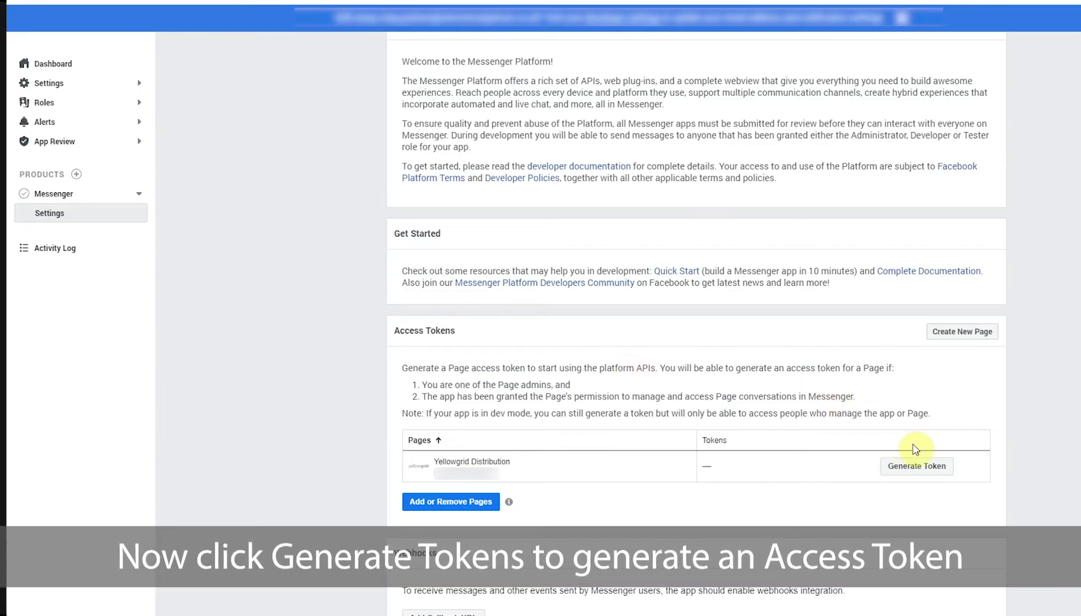
Generate an access token for the Yellowgrid Distribution page and paste it into the Access Token field in 3CX.
{"action": "left_click", "coordinate": [928, 466]}
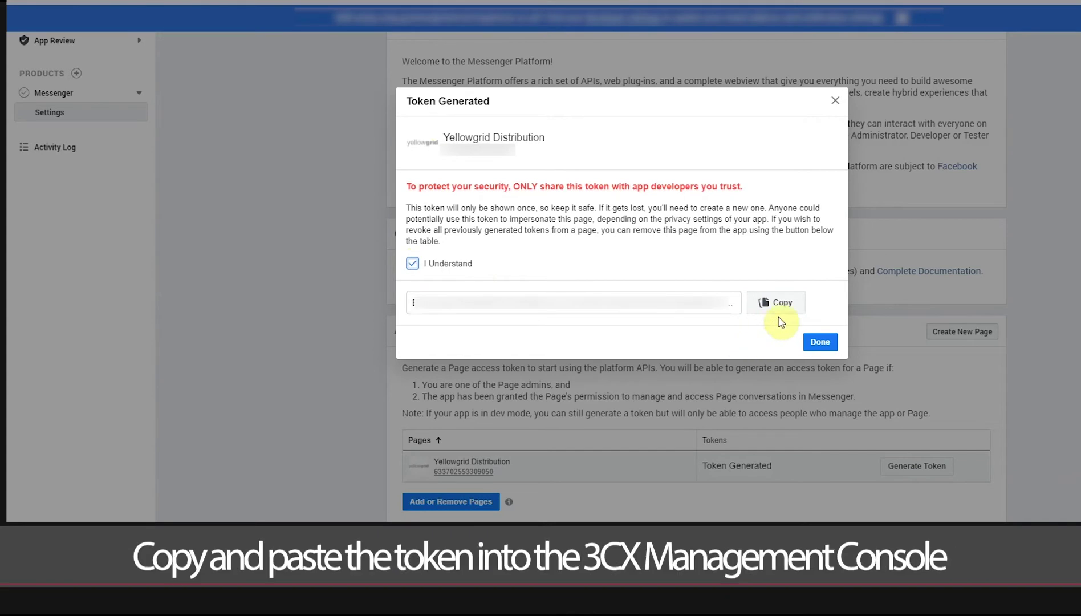
{"action": "left_click", "coordinate": [776, 302]}
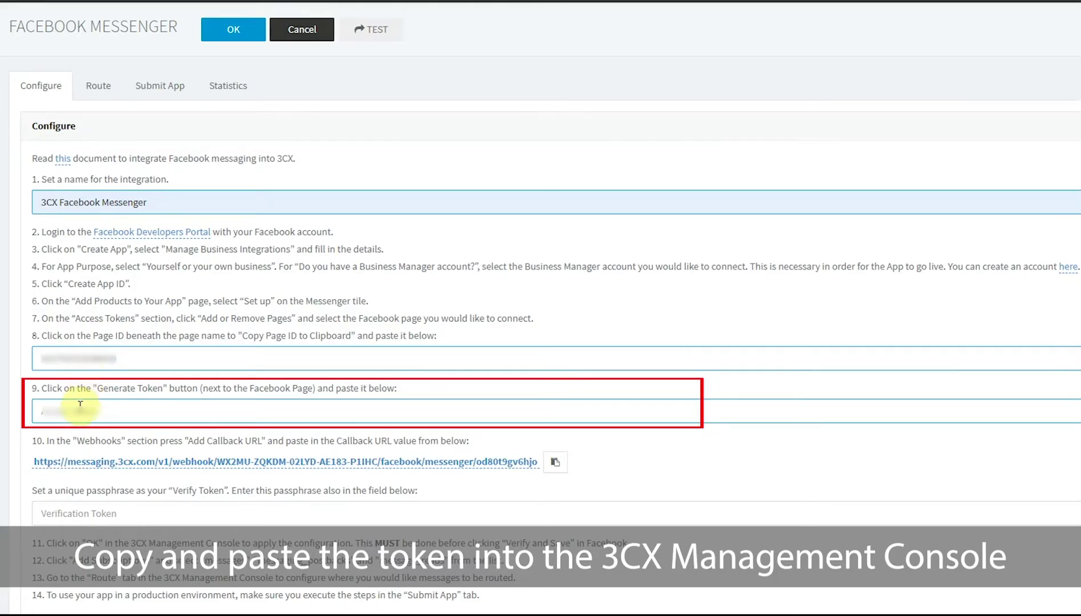
{"action": "left_click", "coordinate": [79, 406]}
{"action": "key", "text": "ctrl+v"}
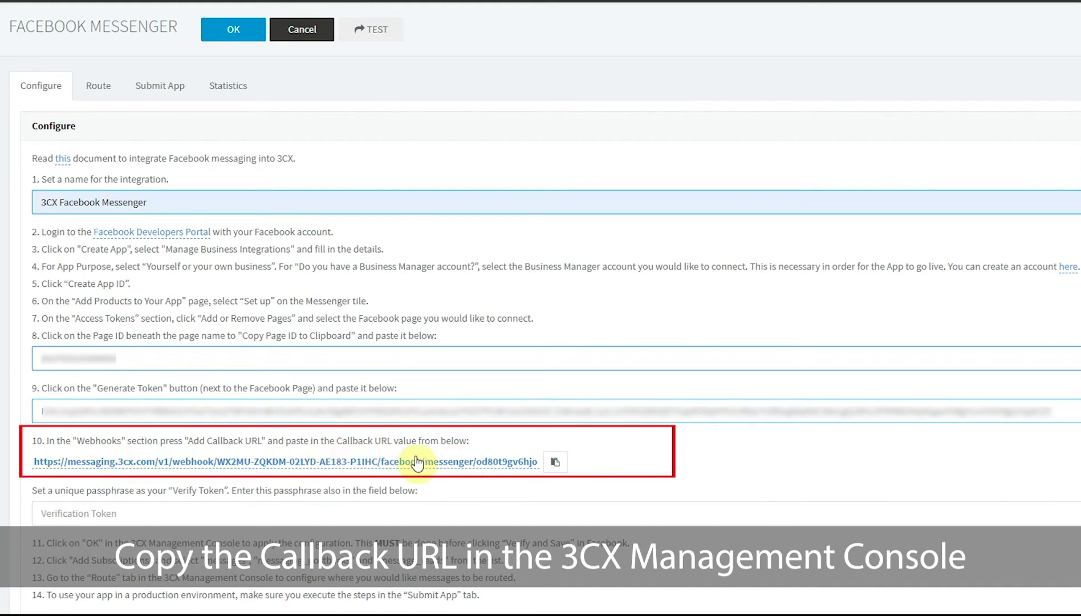
Copy the callback URL from 3CX and enter it as the Callback URL in the Messenger app's Webhooks section.
{"action": "left_click", "coordinate": [556, 462]}
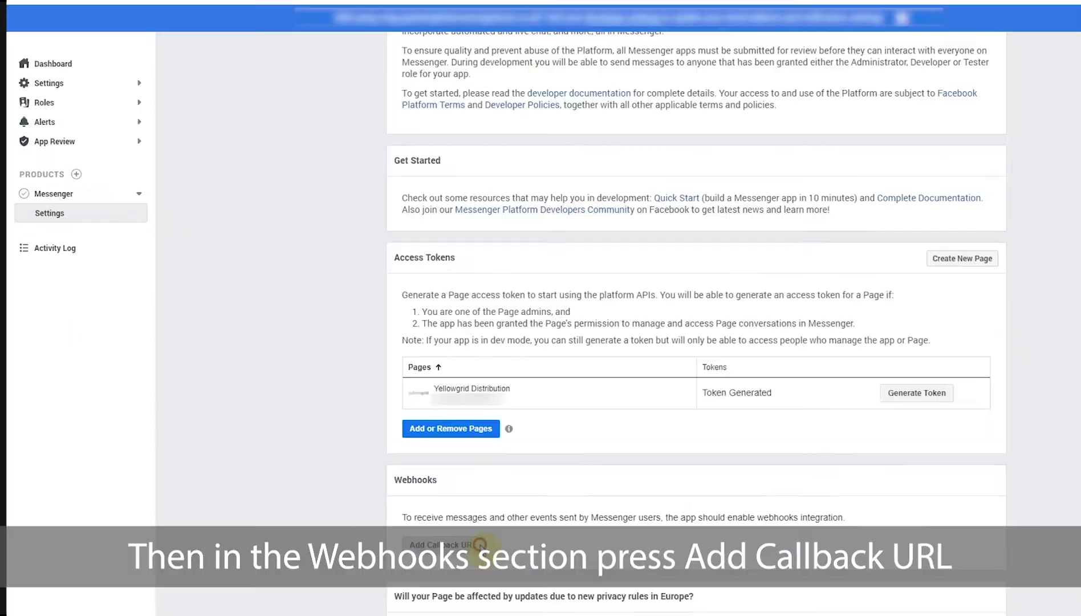
{"action": "left_click", "coordinate": [118, 389]}
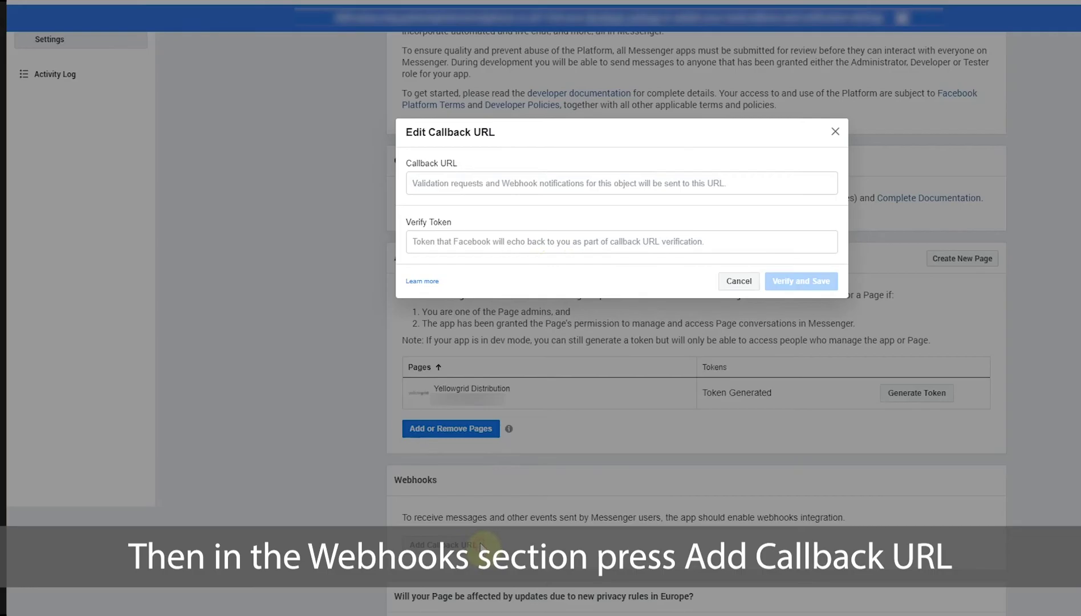
{"action": "left_click", "coordinate": [548, 181]}
{"action": "key", "text": "ctrl+v"}
{"action": "left_click", "coordinate": [511, 212]}
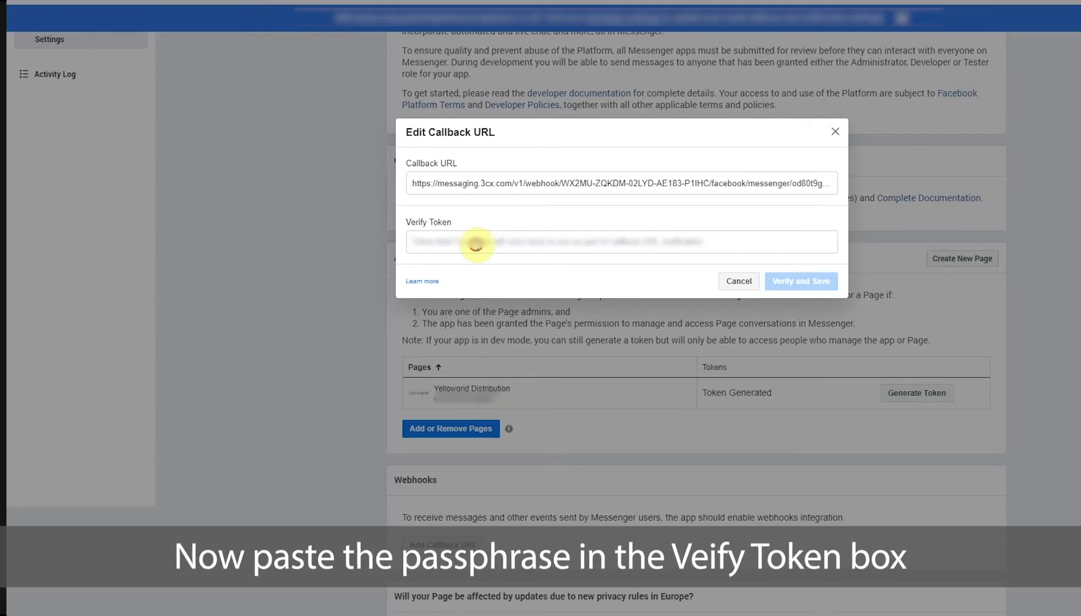
Paste the verification passphrase into the Verify Token field, then verify and save the callback URL.
{"action": "left_click", "coordinate": [475, 242]}
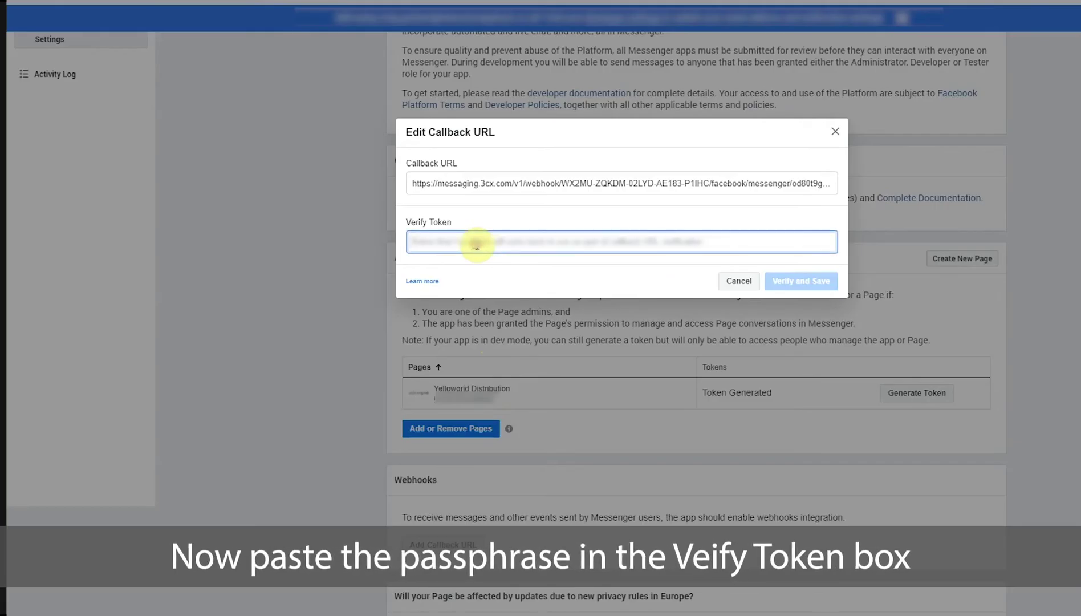
{"action": "key", "text": "ctrl+v"}
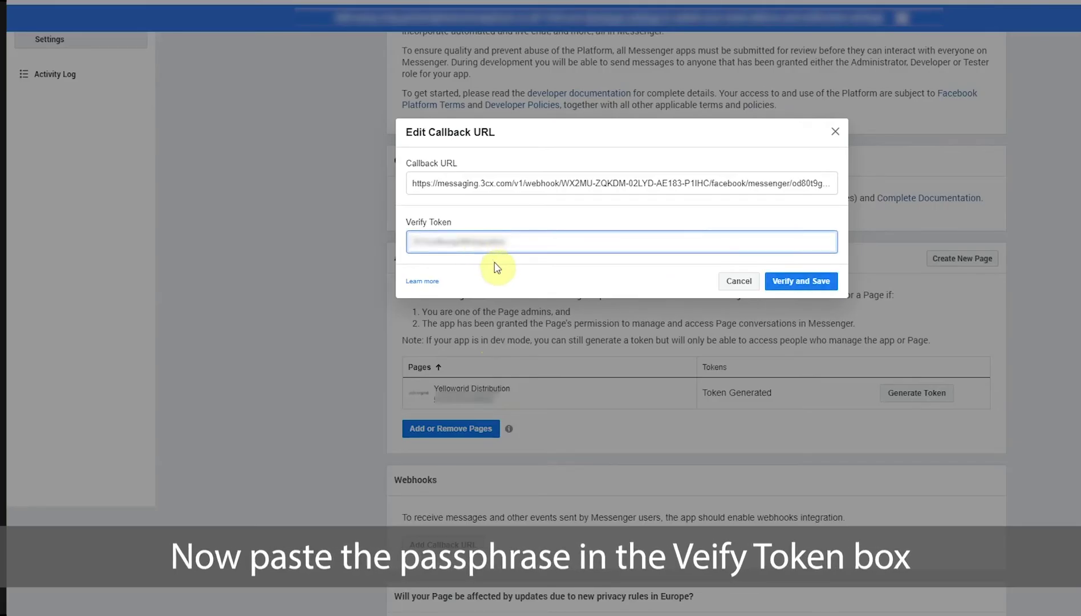
{"action": "left_click", "coordinate": [801, 280]}
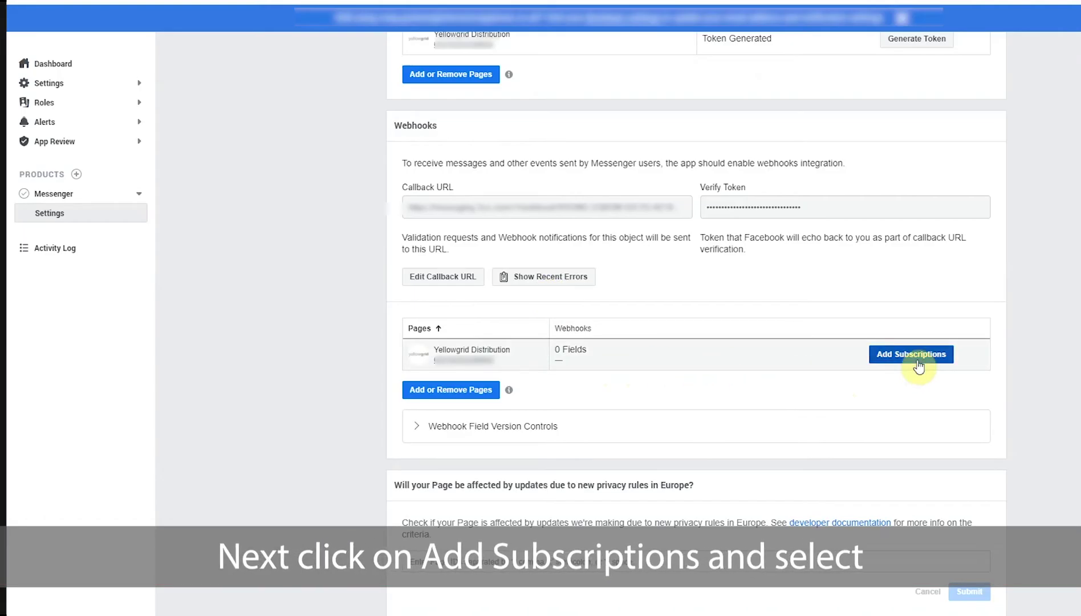
Subscribe the Yellowgrid Distribution page to the messages, messaging_postbacks and message_reads webhook fields and save the subscriptions.
{"action": "left_click", "coordinate": [914, 355]}
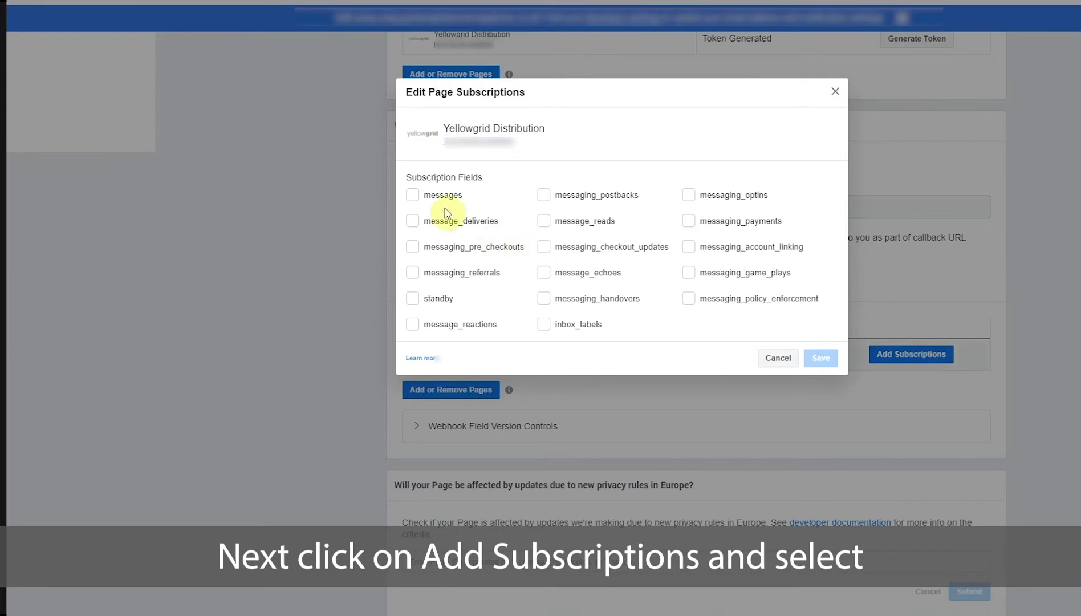
{"action": "left_click", "coordinate": [427, 197]}
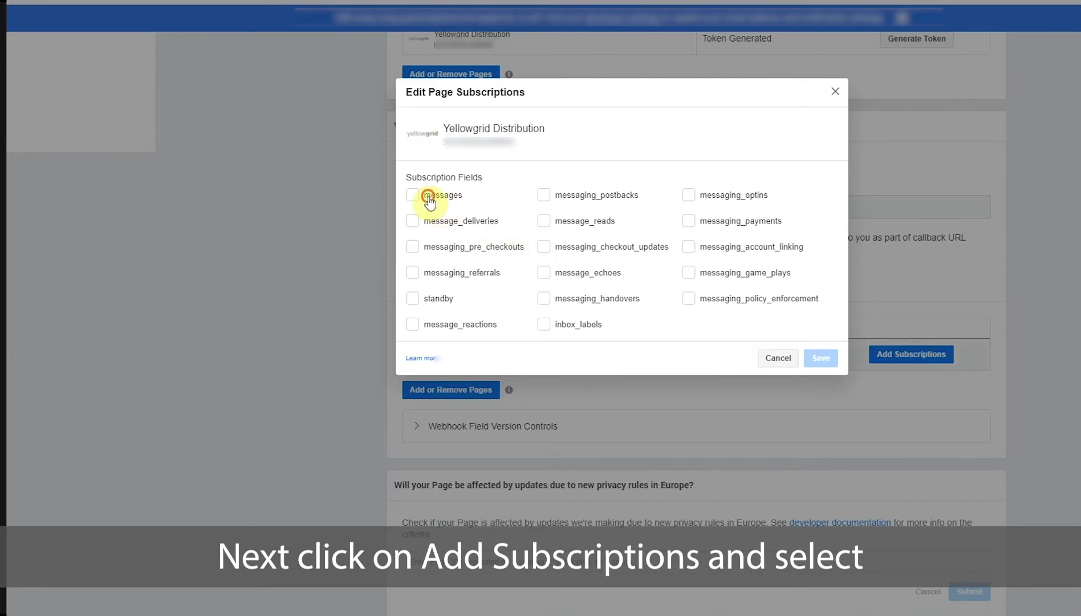
{"action": "left_click", "coordinate": [544, 195]}
{"action": "left_click", "coordinate": [544, 222]}
{"action": "left_click", "coordinate": [821, 358]}
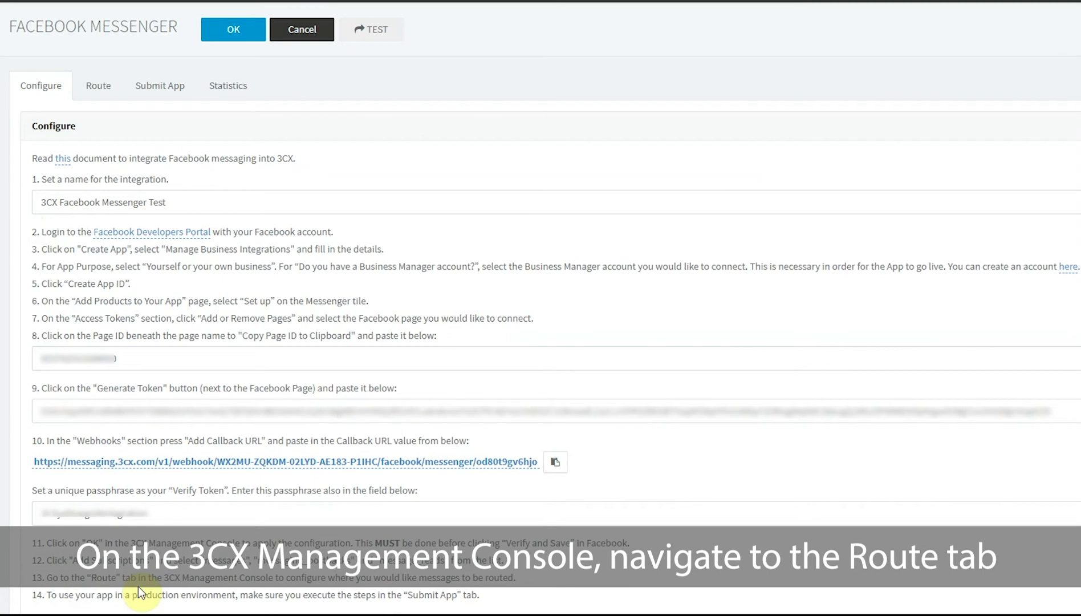
Route incoming Facebook messages in the 3CX Management Console to extension 17.
{"action": "left_click", "coordinate": [97, 90]}
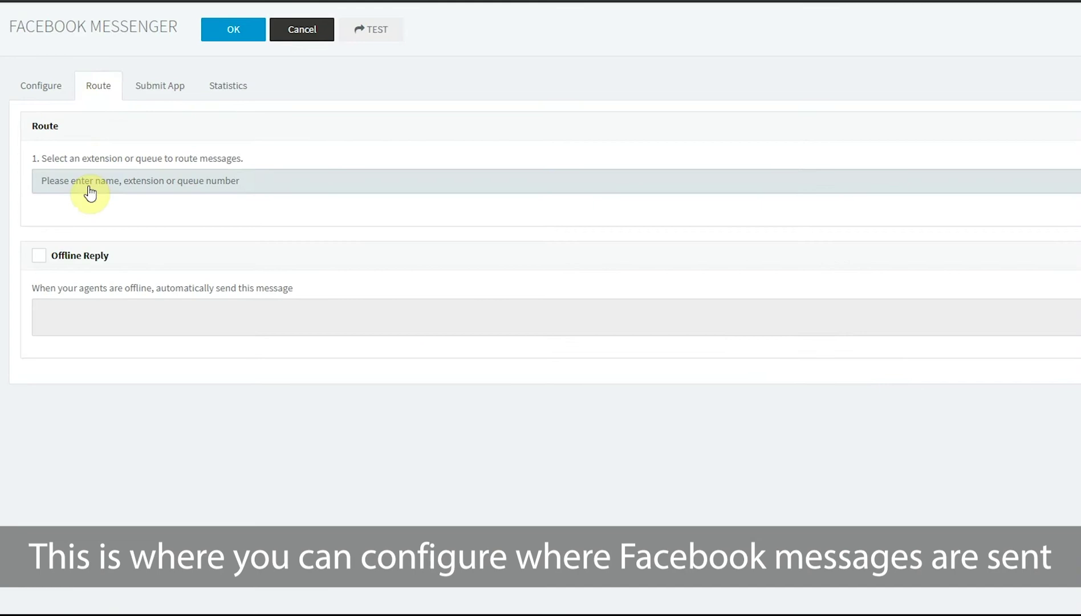
{"action": "left_click", "coordinate": [94, 185]}
{"action": "type", "text": "17"}
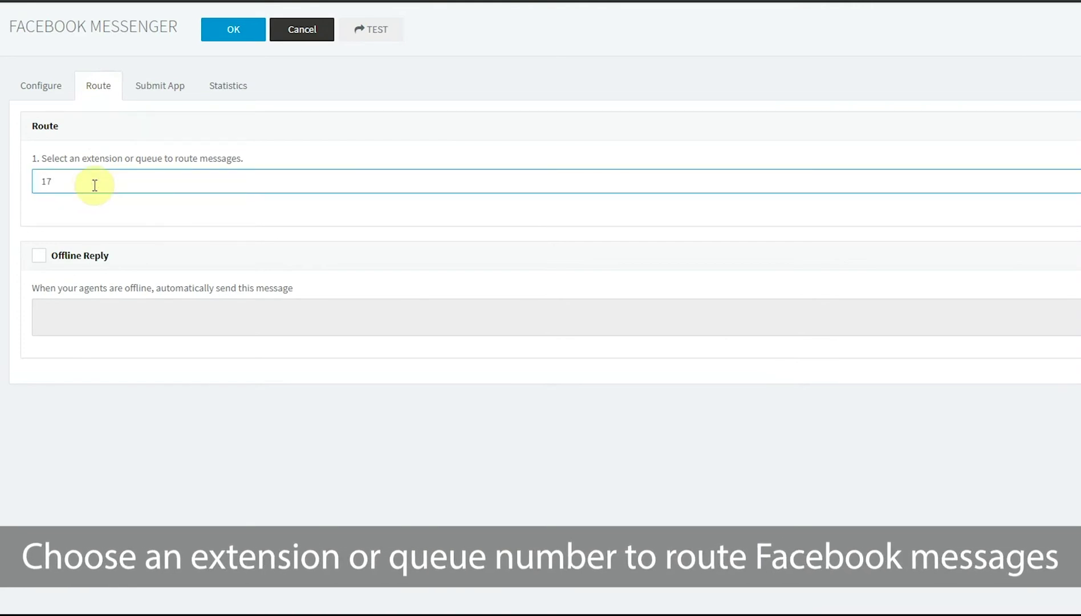
{"action": "left_click", "coordinate": [79, 204]}
{"action": "left_click", "coordinate": [74, 216]}
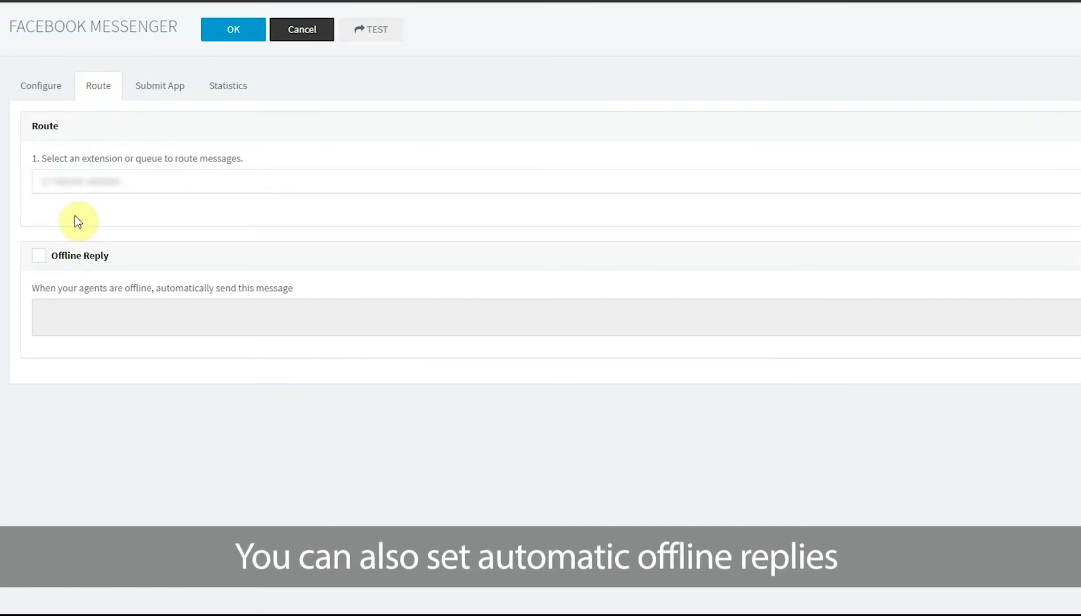
Enable Offline Reply with the message "Hi, thank you for contacting Yellowgrid." and, on a new line, "We will get back to you as soon as we can.".
{"action": "left_click", "coordinate": [40, 256]}
{"action": "left_click", "coordinate": [40, 256]}
{"action": "left_click", "coordinate": [40, 256]}
{"action": "left_click", "coordinate": [62, 306]}
{"action": "type", "text": "Hi, thank you for contacting Yellowgrid."}
{"action": "key", "text": "Return"}
{"action": "type", "text": "We will get back to you as so"}
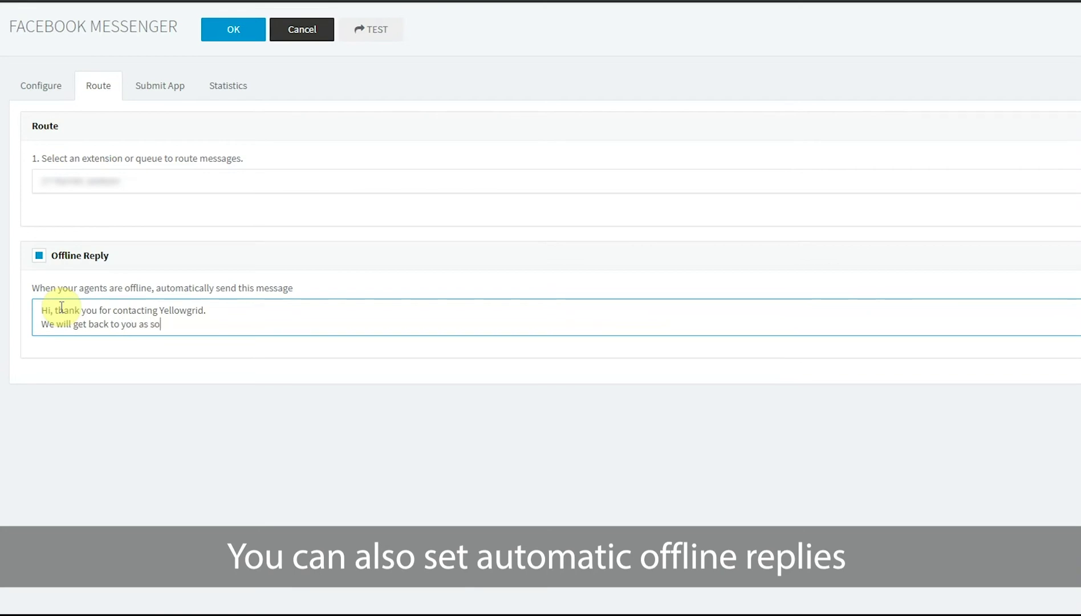
{"action": "type", "text": "on as we can."}
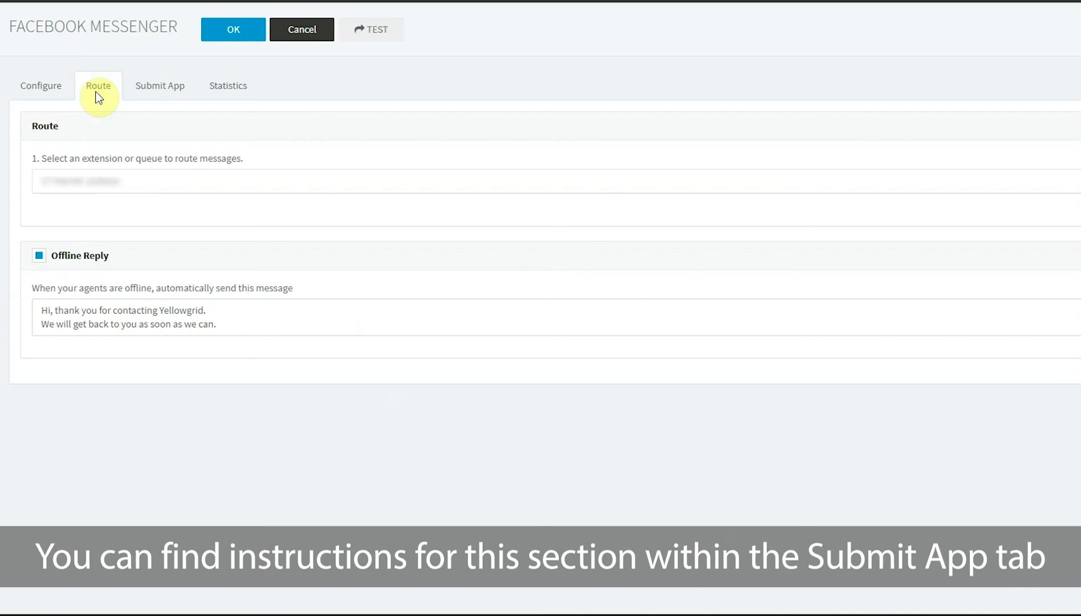
Following 3CX's app submission instructions, upload the 3CX app icon in the Facebook app's basic settings and set its category to Messaging.
{"action": "left_click", "coordinate": [158, 101]}
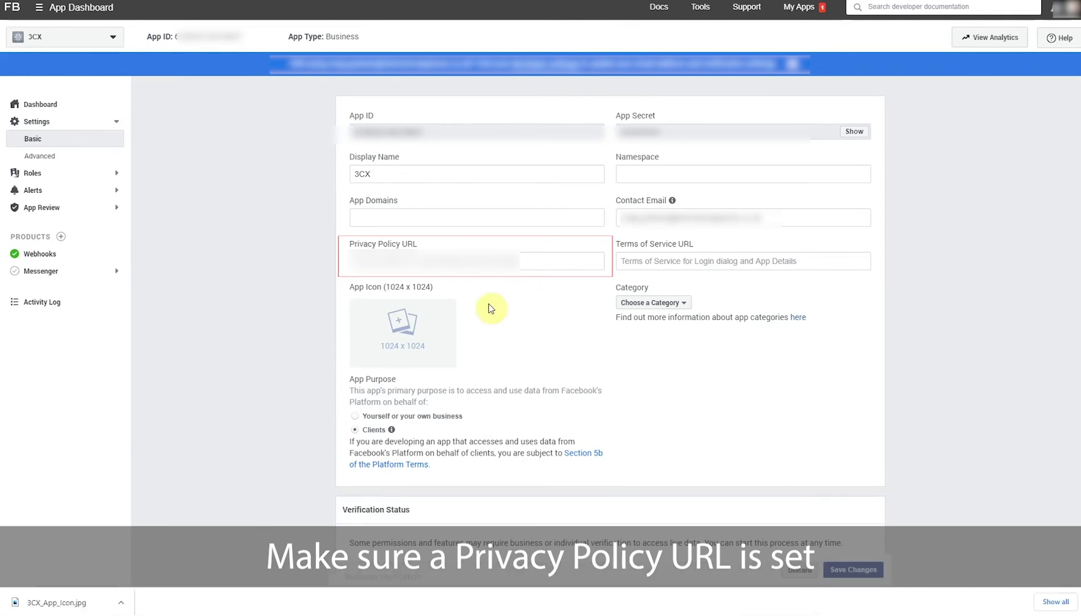
{"action": "left_click", "coordinate": [422, 327]}
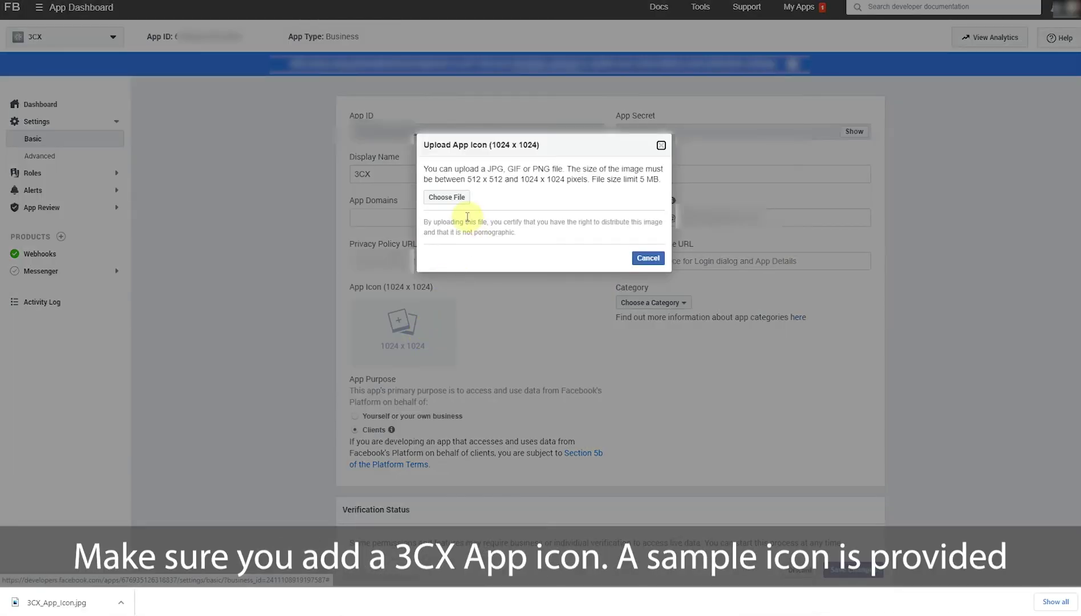
{"action": "left_click", "coordinate": [450, 199]}
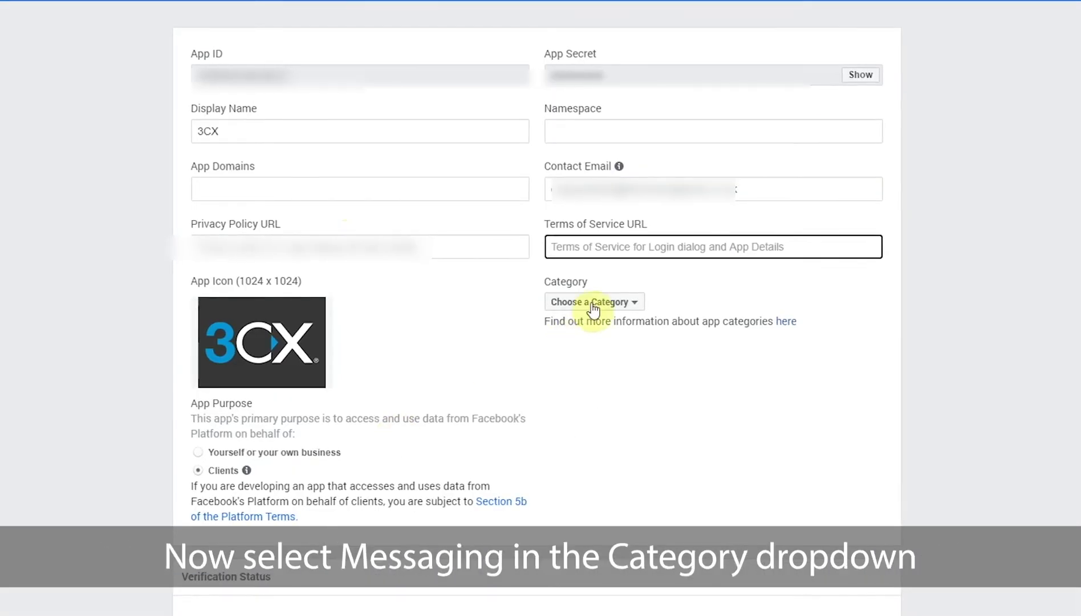
{"action": "left_click", "coordinate": [652, 303]}
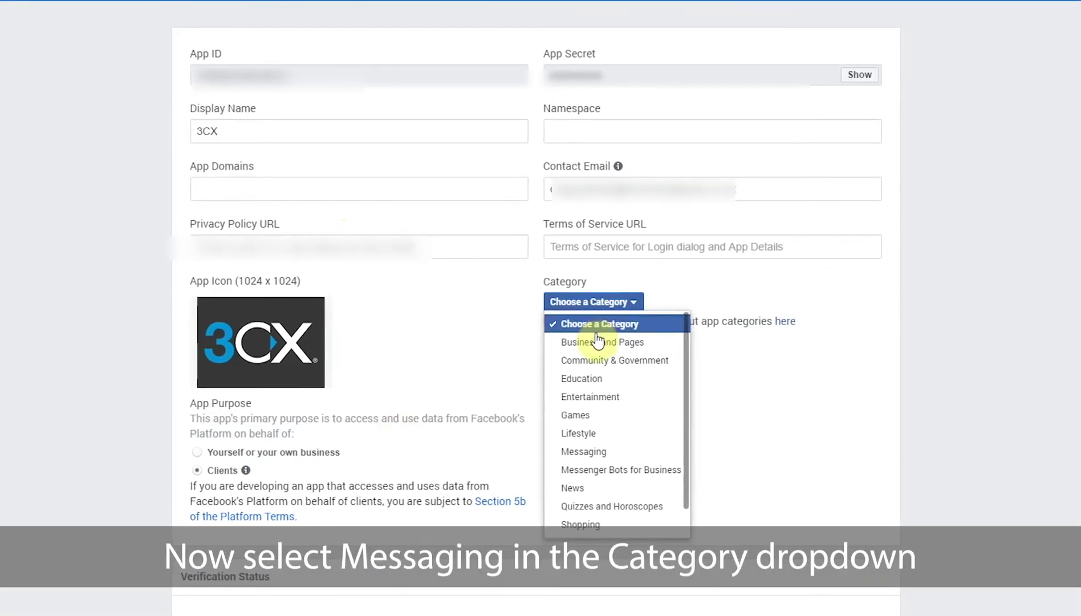
{"action": "left_click", "coordinate": [598, 451]}
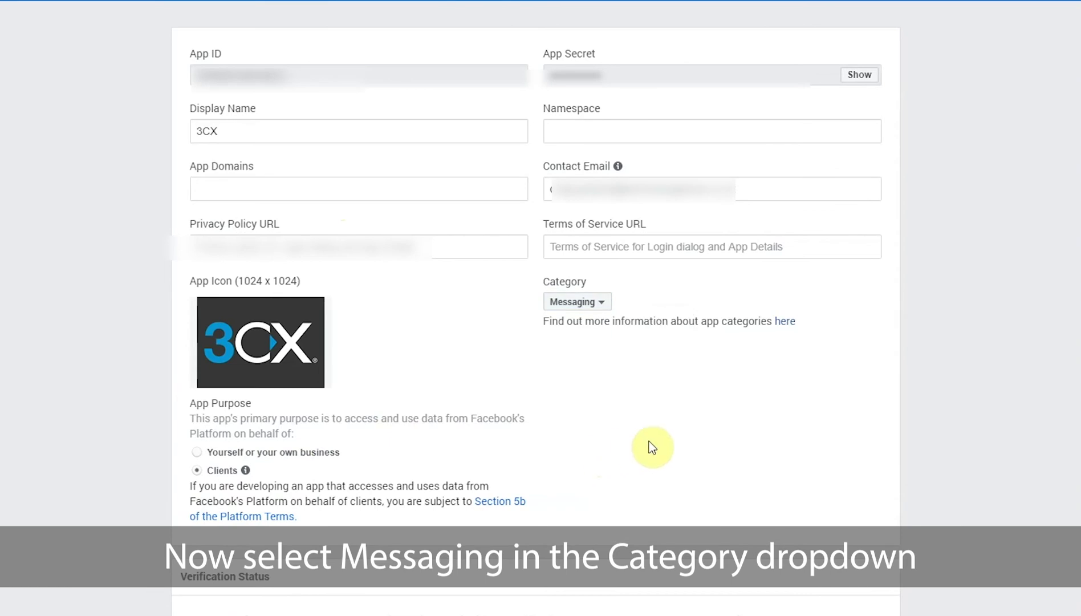
{"action": "scroll", "coordinate": [652, 448], "scroll_direction": "down", "scroll_amount": 4}
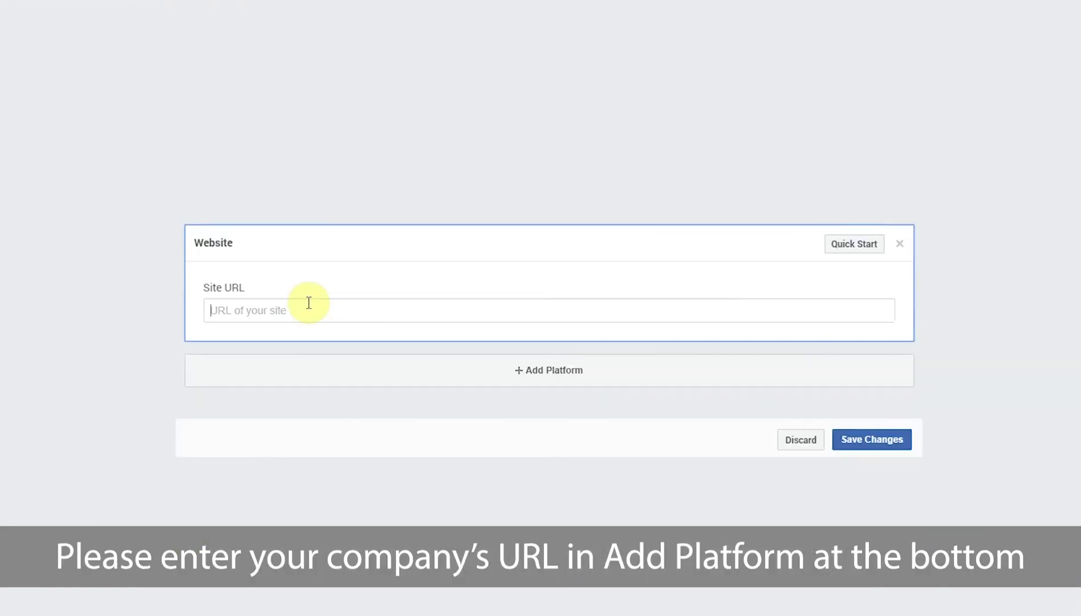
{"action": "type", "text": "https://www."}
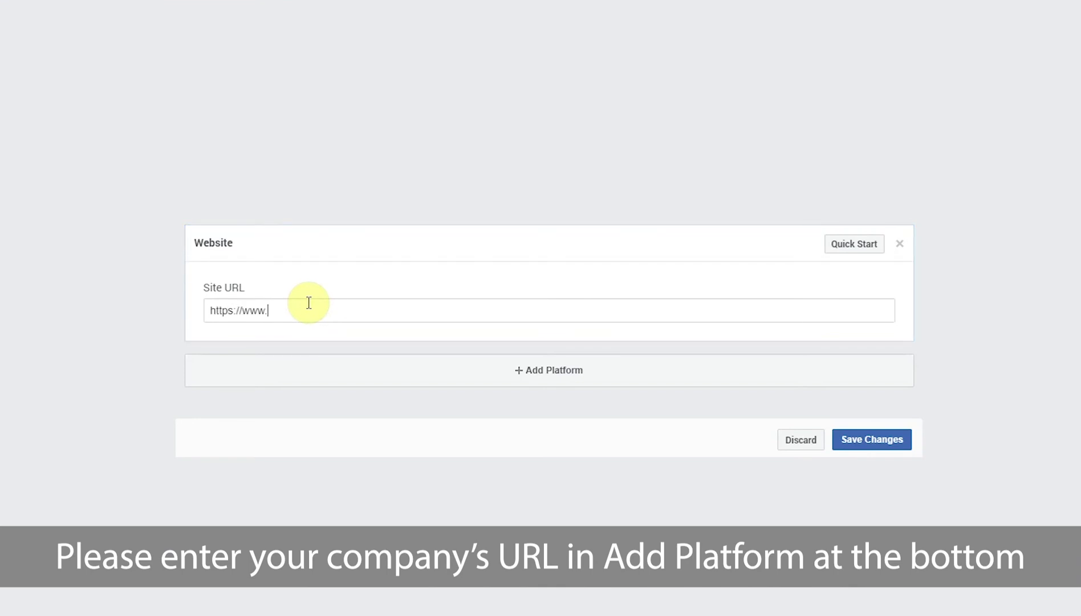
{"action": "type", "text": "yellowgrid.co.uk"}
{"action": "left_click", "coordinate": [889, 436]}
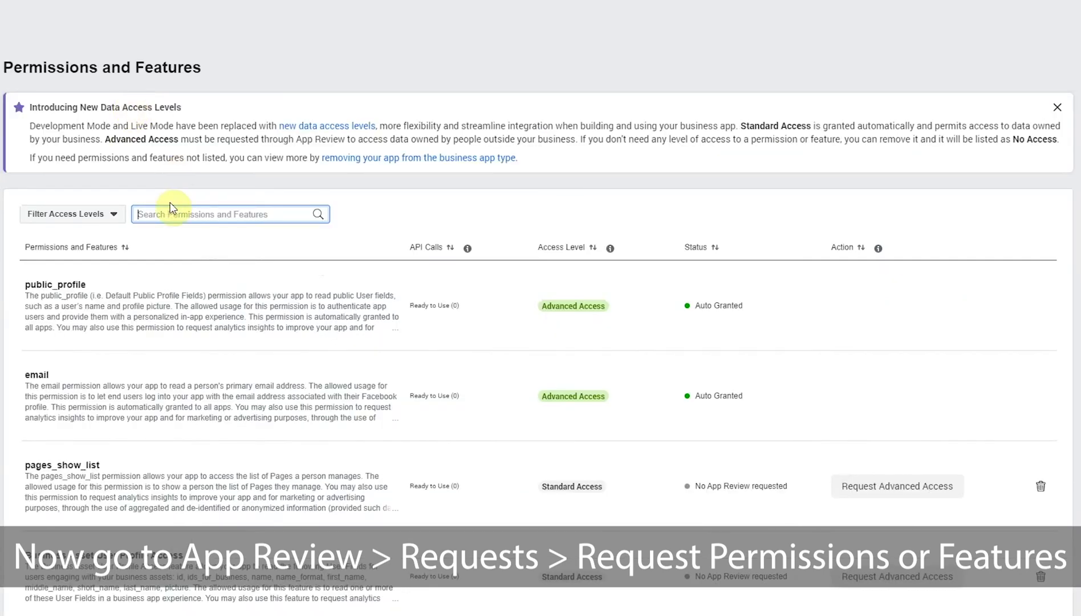
Request advanced access for pages_messaging and Business Asset User Profile Access, and continue to the app review request.
{"action": "type", "text": "pages_mes"}
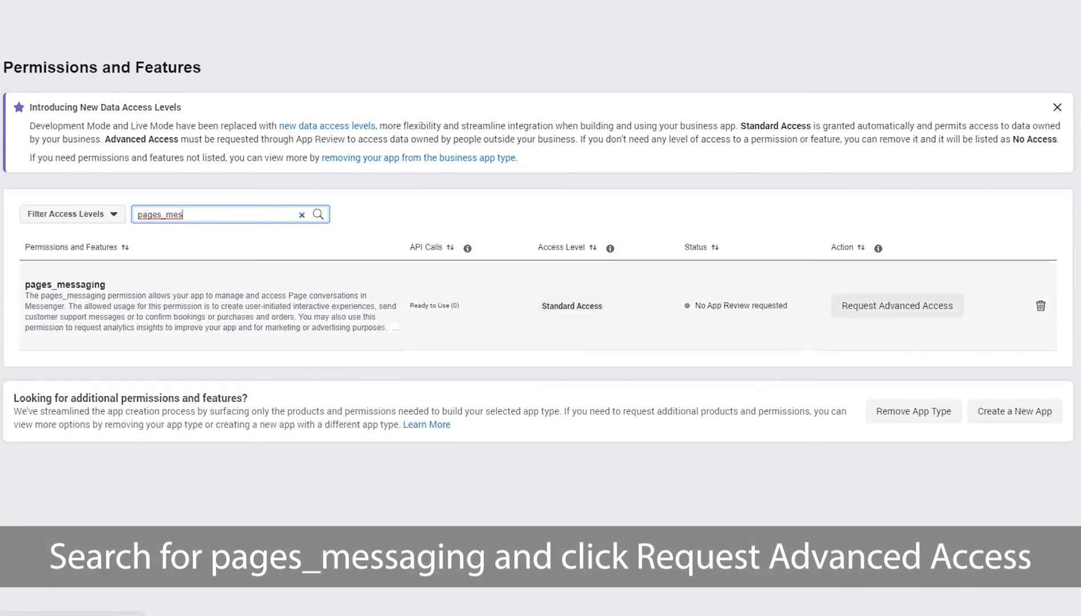
{"action": "left_click", "coordinate": [880, 305]}
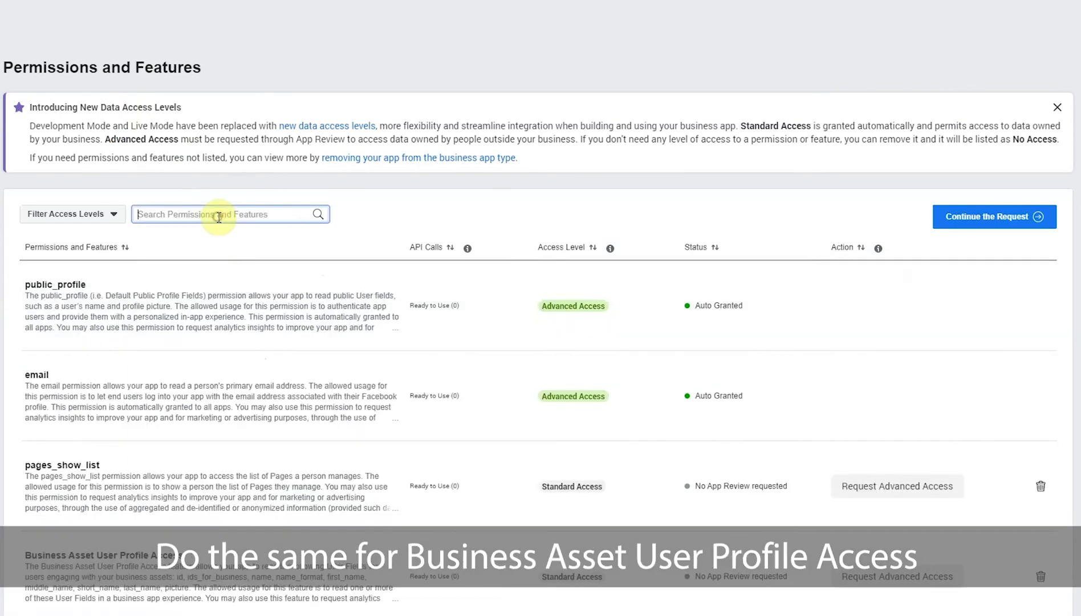
{"action": "type", "text": "business"}
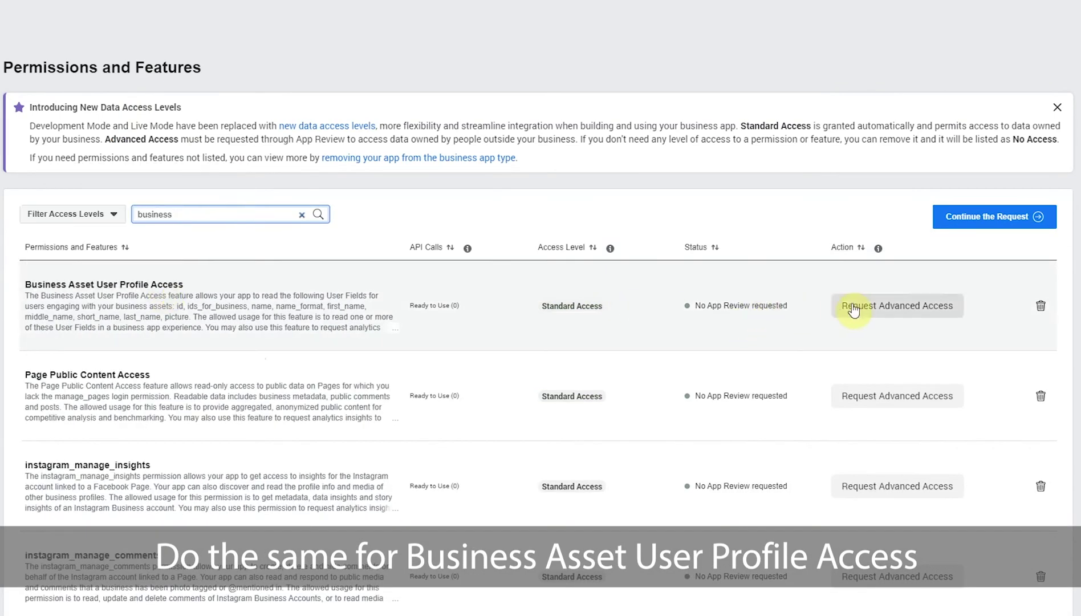
{"action": "left_click", "coordinate": [881, 308]}
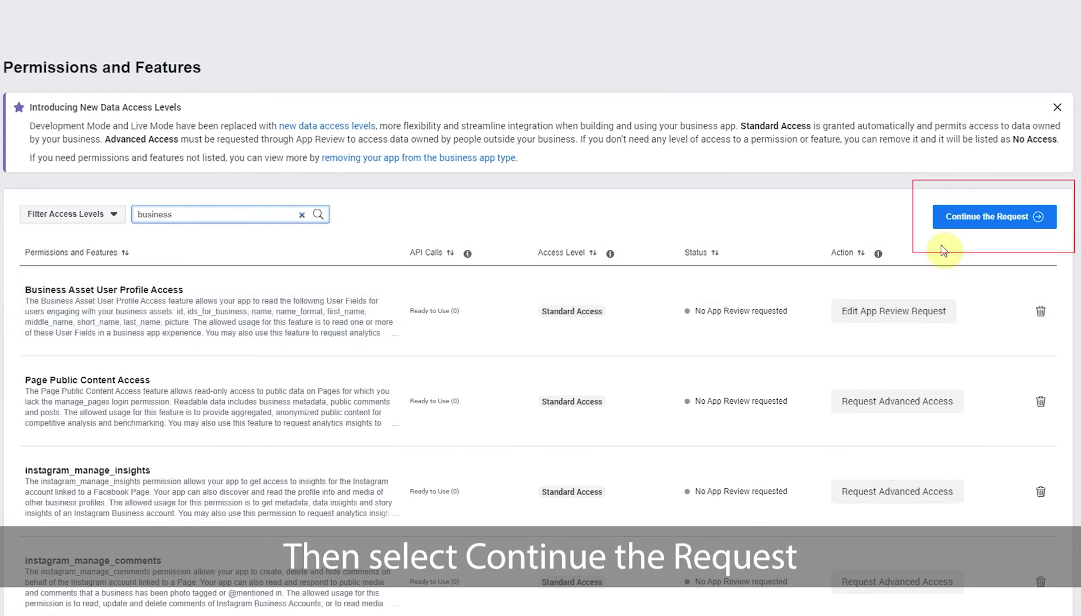
{"action": "left_click", "coordinate": [994, 222]}
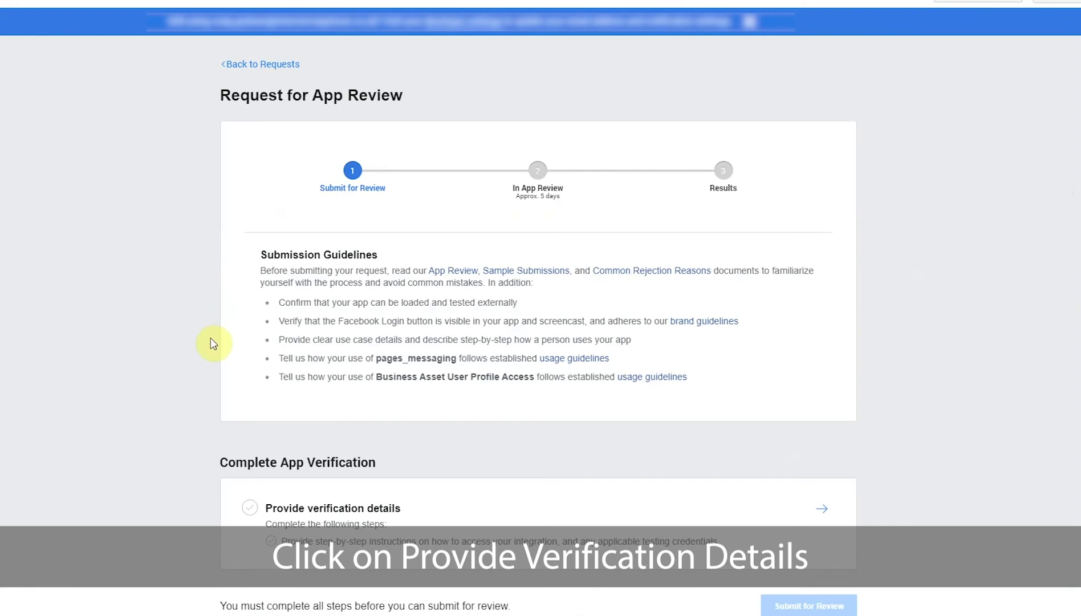
Fill in the app verification details with 3CX's submission text, the Facebook page ID and the extension's username and password, and save them.
{"action": "scroll", "coordinate": [213, 313], "scroll_direction": "down", "scroll_amount": 1}
{"action": "scroll", "coordinate": [213, 313], "scroll_direction": "down", "scroll_amount": 4}
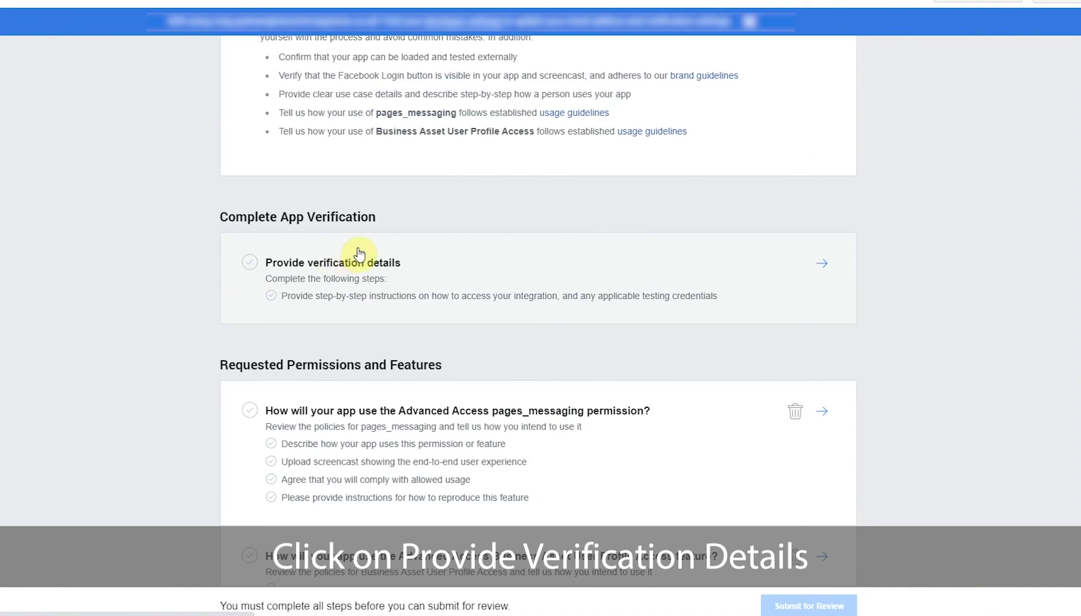
{"action": "left_click", "coordinate": [374, 265]}
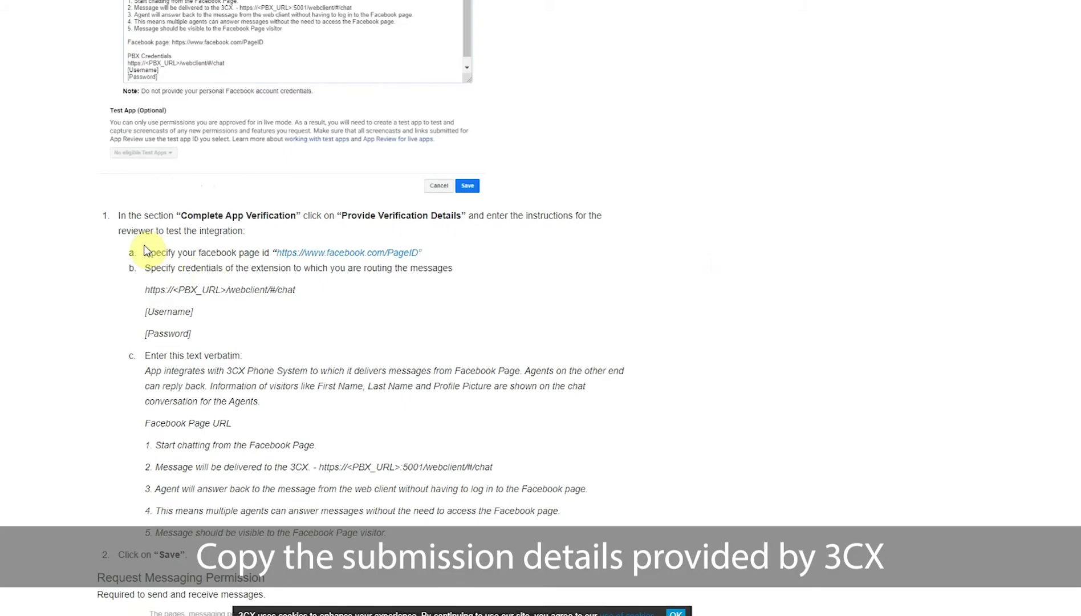
{"action": "left_click_drag", "start_coordinate": [128, 252], "coordinate": [408, 536]}
{"action": "left_click", "coordinate": [180, 13]}
{"action": "key", "text": "ctrl+v"}
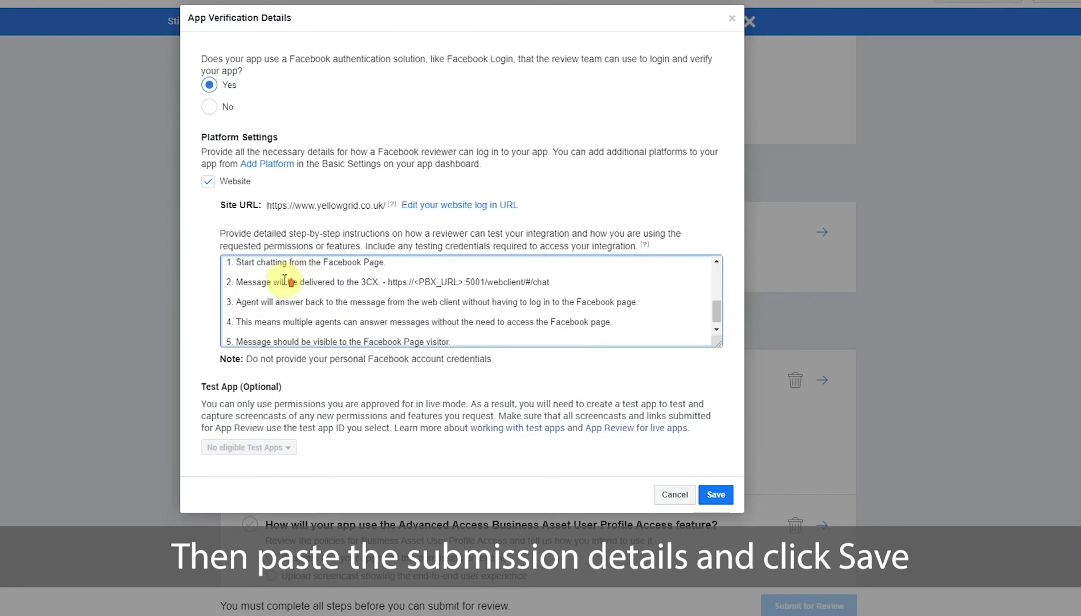
{"action": "scroll", "coordinate": [285, 279], "scroll_direction": "up", "scroll_amount": 5}
{"action": "scroll", "coordinate": [284, 279], "scroll_direction": "up", "scroll_amount": 1}
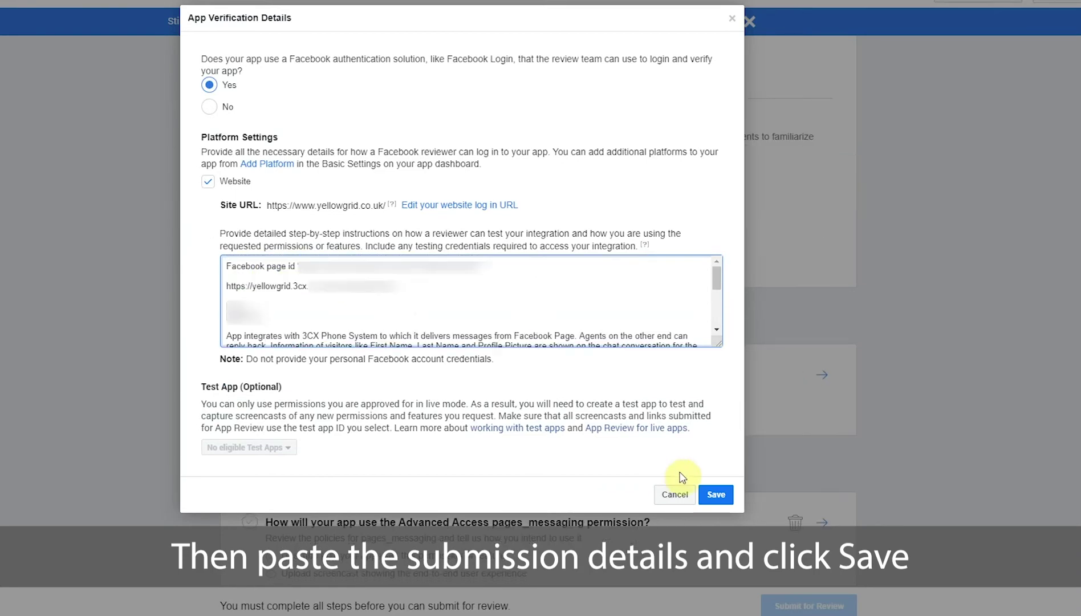
{"action": "left_click", "coordinate": [715, 494]}
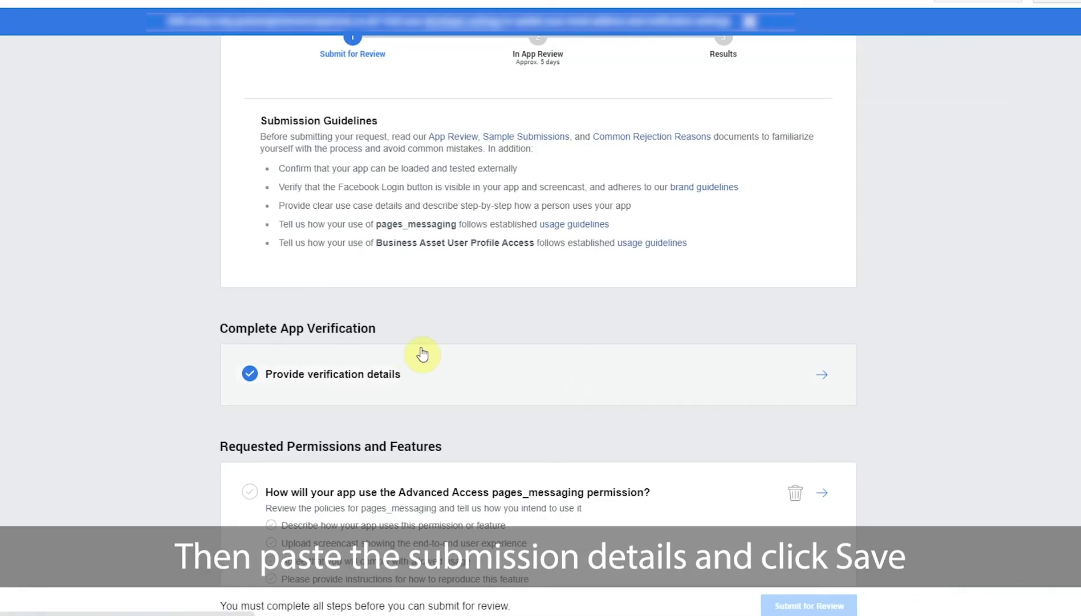
Copy the app description from the 3CX guide into the detailed description of the pages_messaging permission request.
{"action": "scroll", "coordinate": [240, 443], "scroll_direction": "down", "scroll_amount": 2}
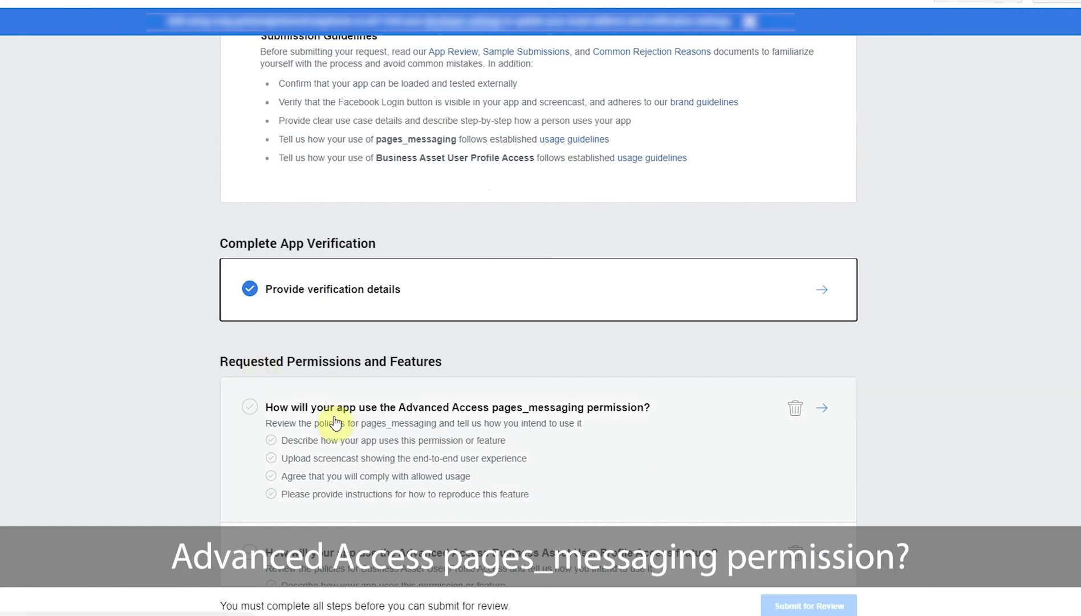
{"action": "scroll", "coordinate": [335, 421], "scroll_direction": "down", "scroll_amount": 1}
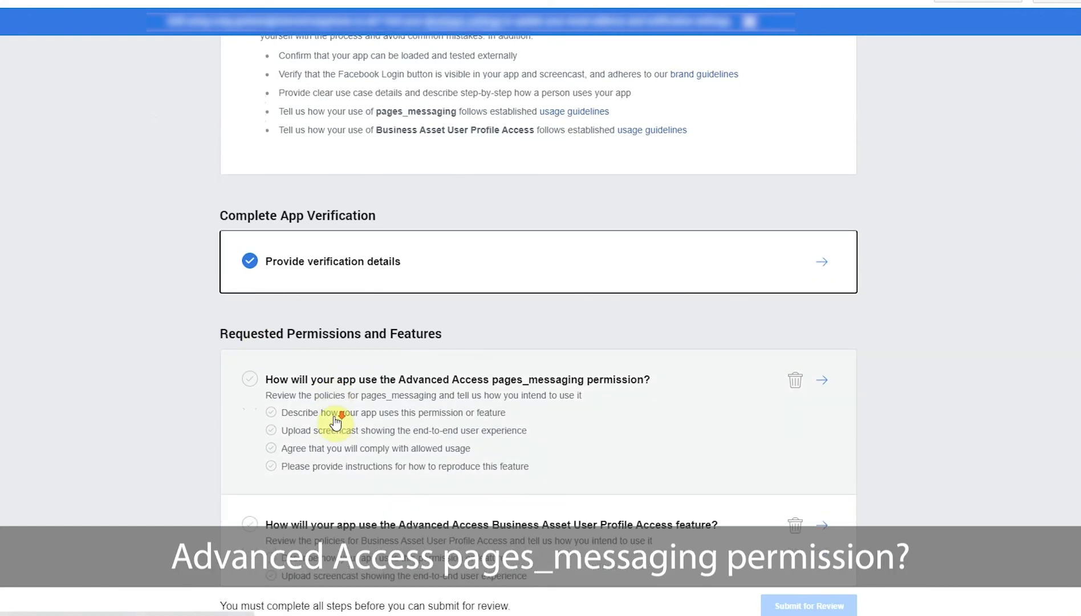
{"action": "scroll", "coordinate": [335, 421], "scroll_direction": "down", "scroll_amount": 1}
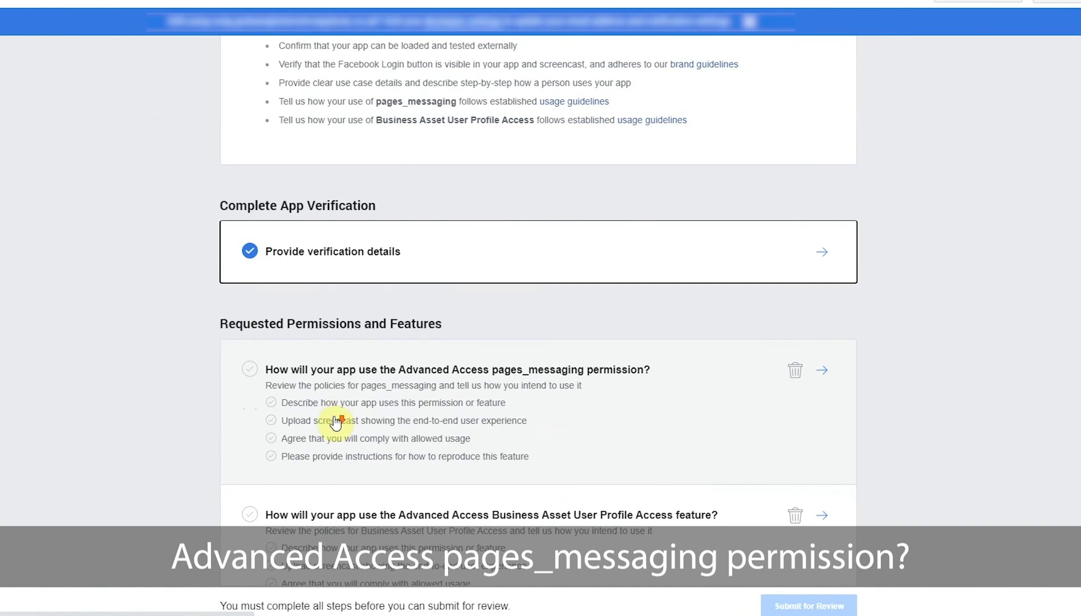
{"action": "left_click", "coordinate": [704, 383]}
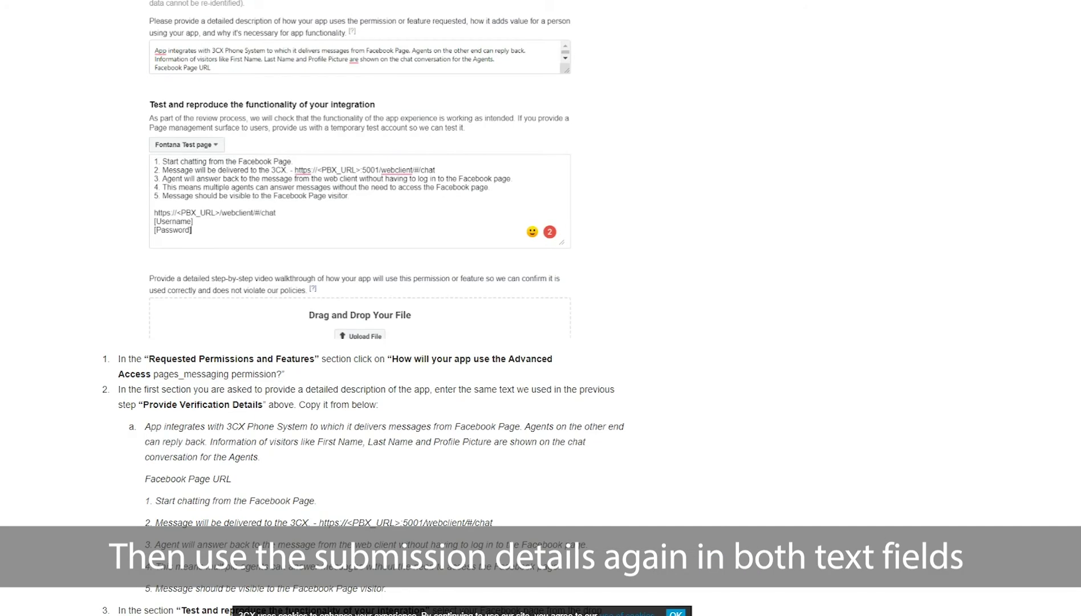
{"action": "scroll", "coordinate": [180, 392], "scroll_direction": "down", "scroll_amount": 1}
{"action": "left_click_drag", "start_coordinate": [144, 421], "coordinate": [402, 584]}
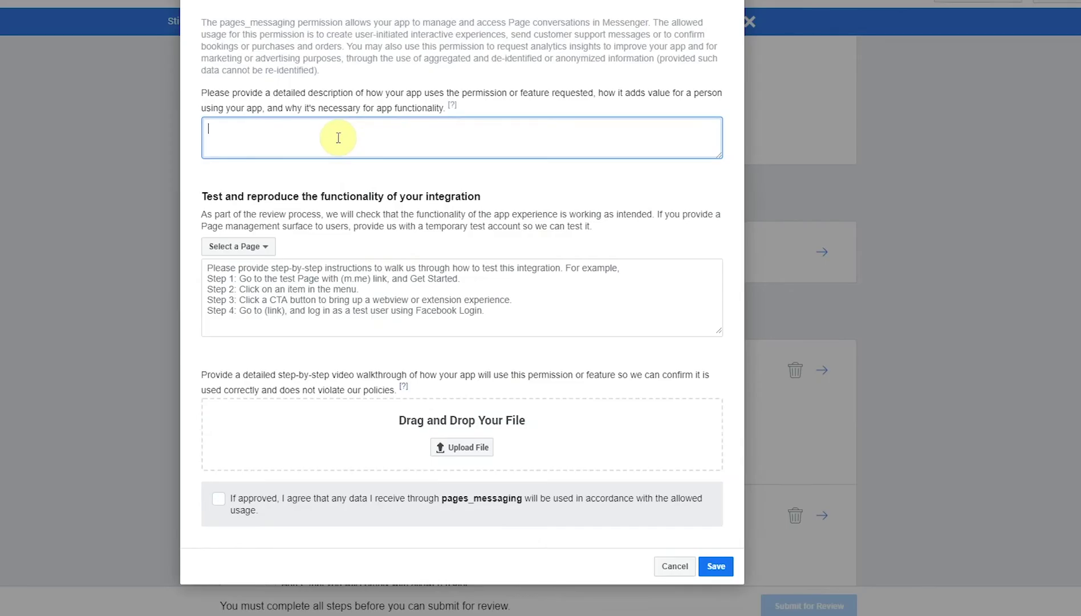
{"action": "key", "text": "ctrl+v"}
Copy the 3CX guide's credentials template and integration steps into the pages_messaging test instructions, and choose Yellowgrid Distribution as the test page.
{"action": "scroll", "coordinate": [336, 138], "scroll_direction": "up", "scroll_amount": 2}
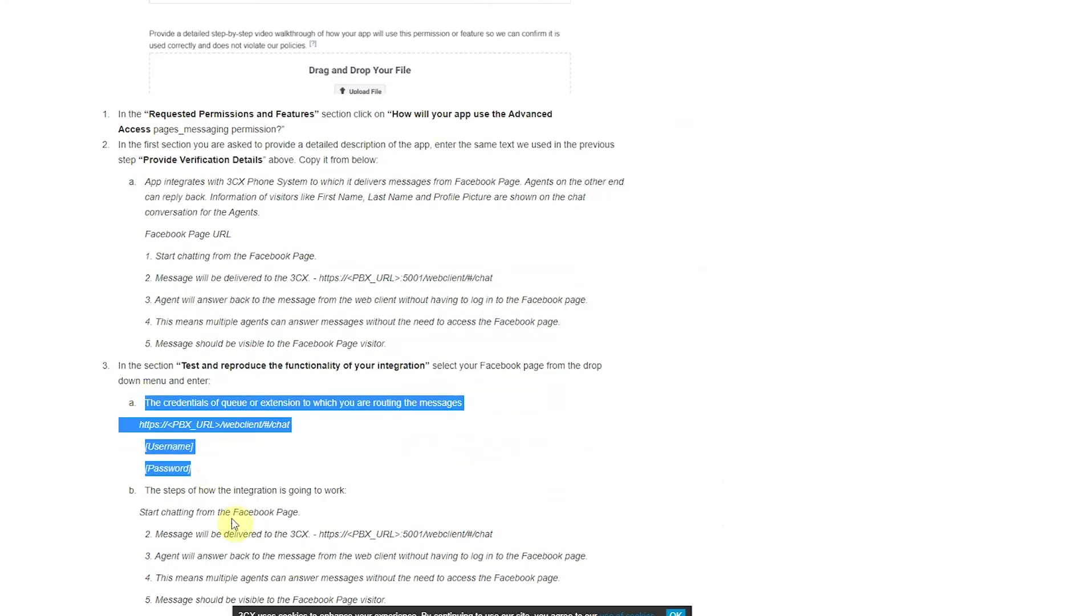
{"action": "left_click_drag", "start_coordinate": [231, 518], "coordinate": [583, 564]}
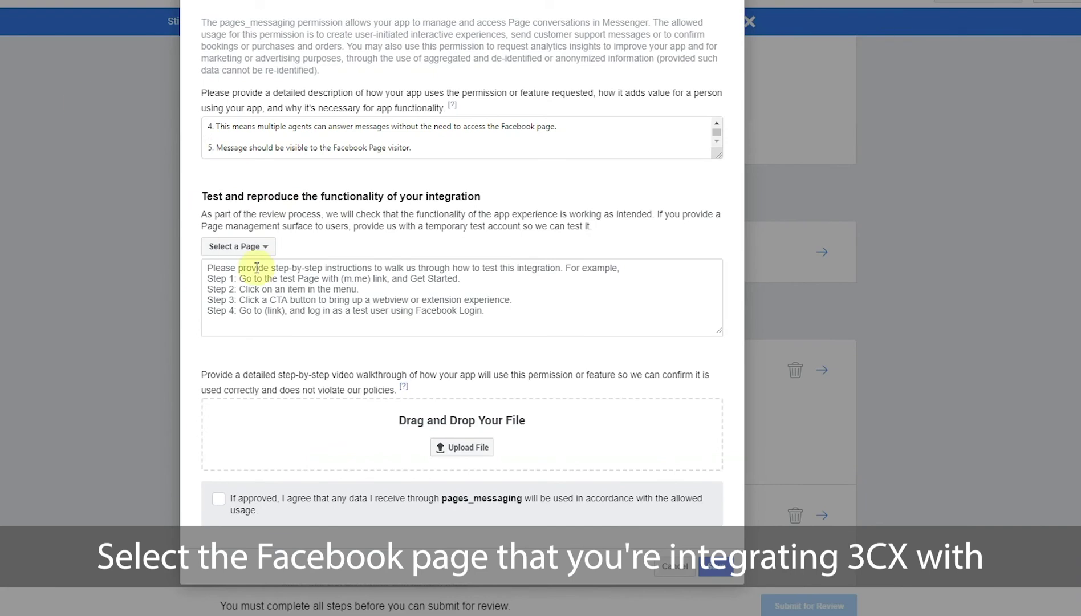
{"action": "left_click", "coordinate": [255, 267]}
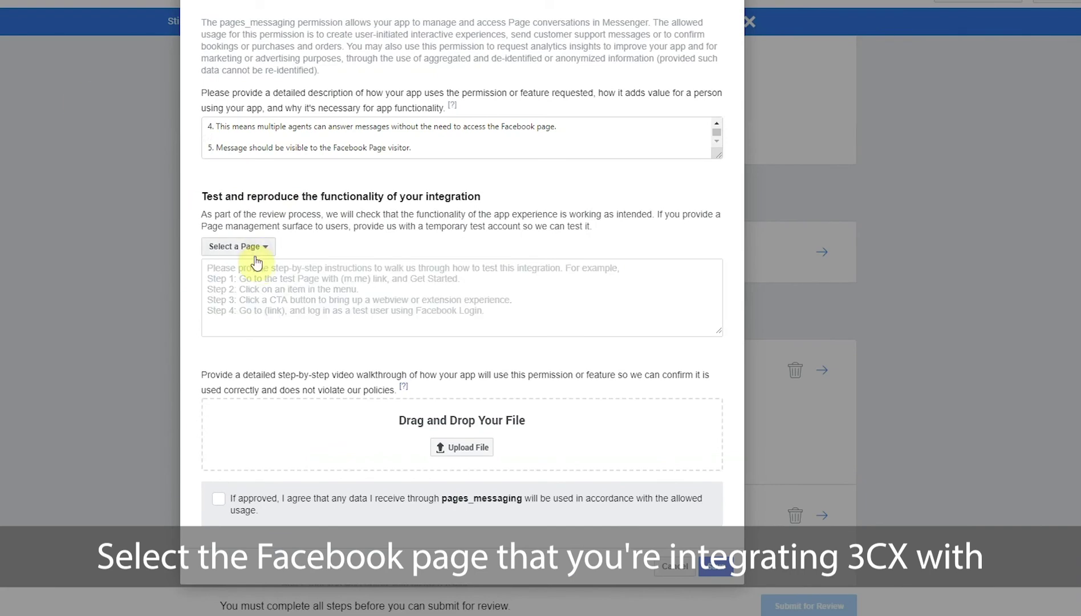
{"action": "key", "text": "ctrl+v"}
{"action": "left_click", "coordinate": [266, 249]}
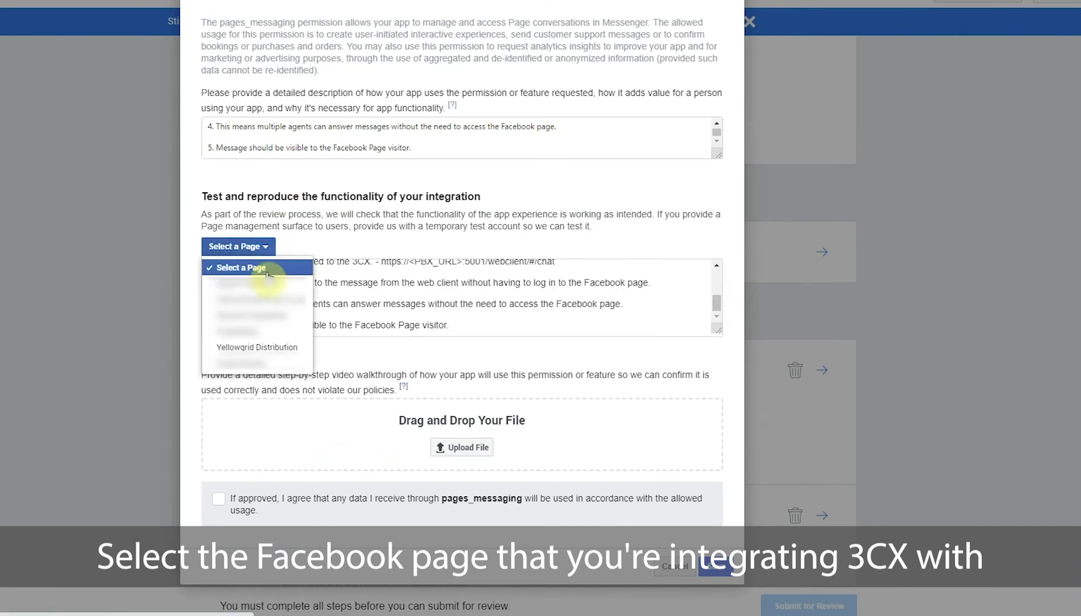
{"action": "left_click", "coordinate": [272, 345]}
Get the sample screencast from the 3CX guide, upload Pages_Messaging_Request_screencast.mp4 as the walkthrough, accept the data usage agreement and save the pages_messaging request.
{"action": "scroll", "coordinate": [330, 300], "scroll_direction": "up", "scroll_amount": 5}
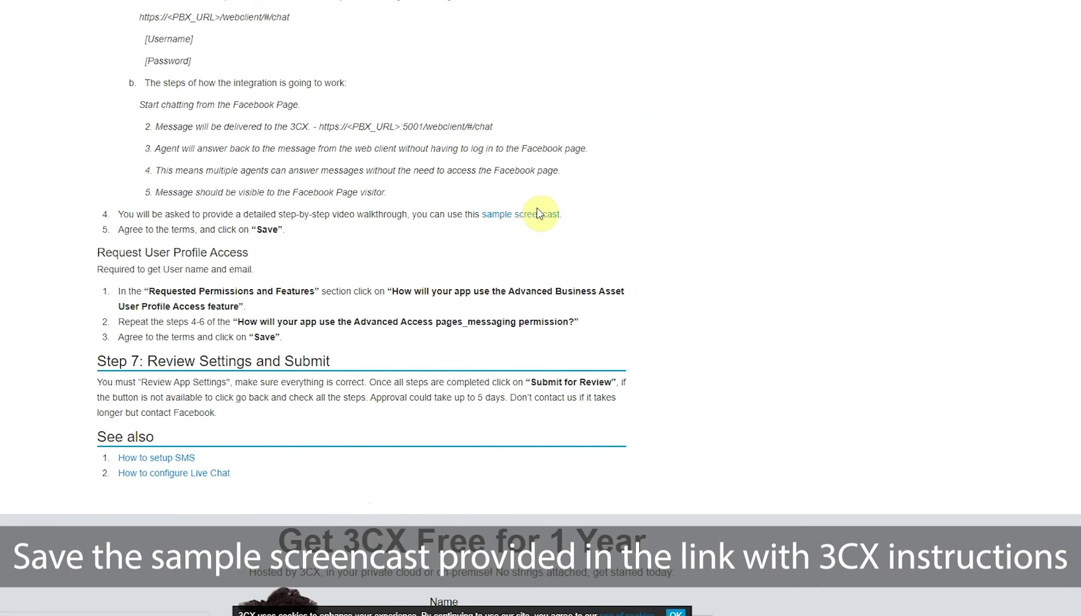
{"action": "left_click", "coordinate": [536, 215]}
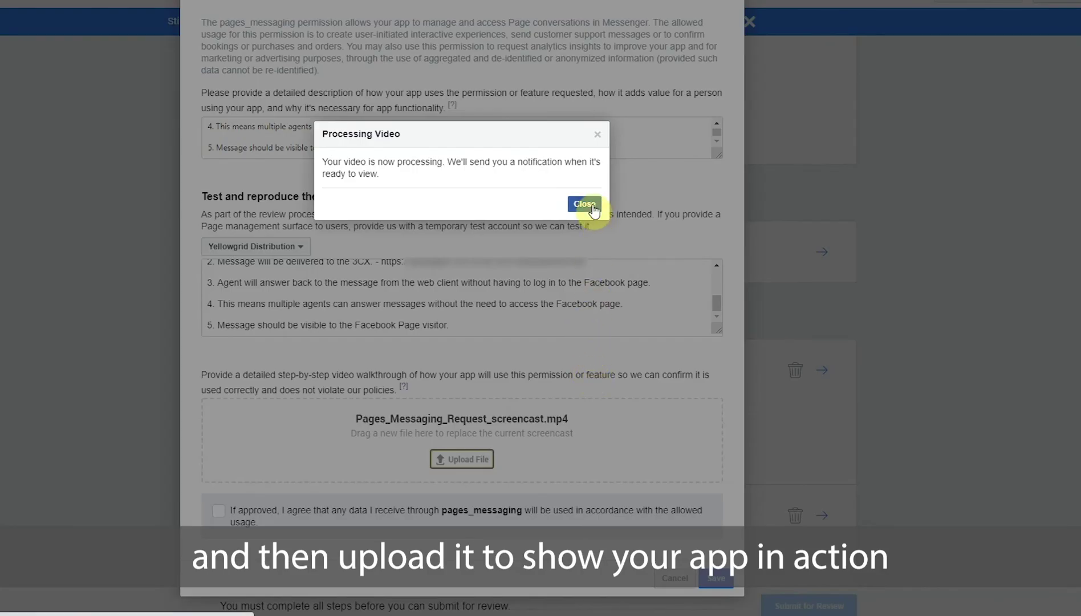
{"action": "left_click", "coordinate": [584, 204]}
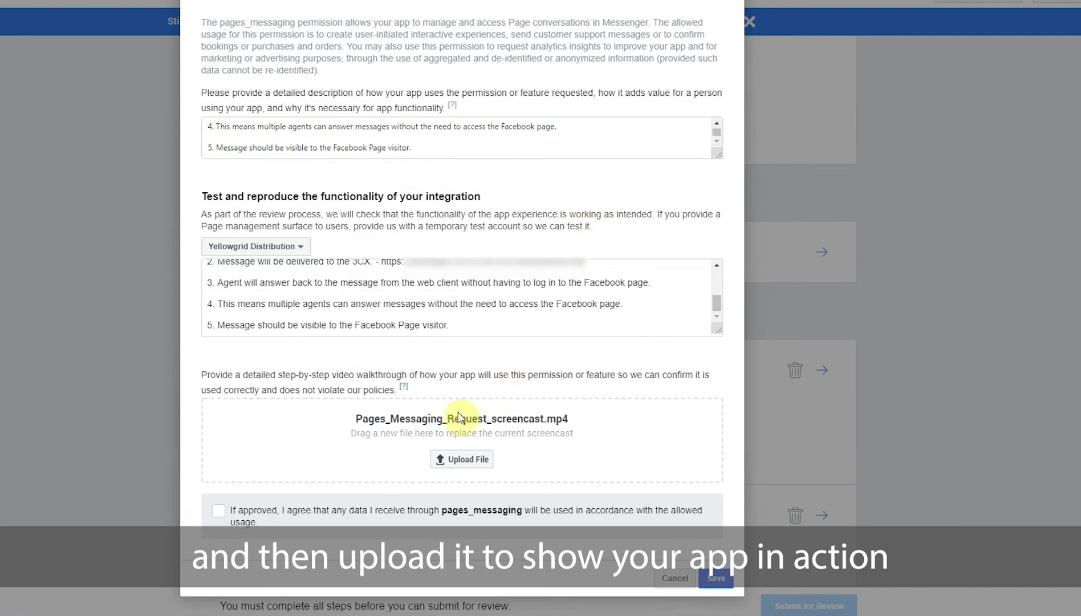
{"action": "left_click", "coordinate": [218, 510]}
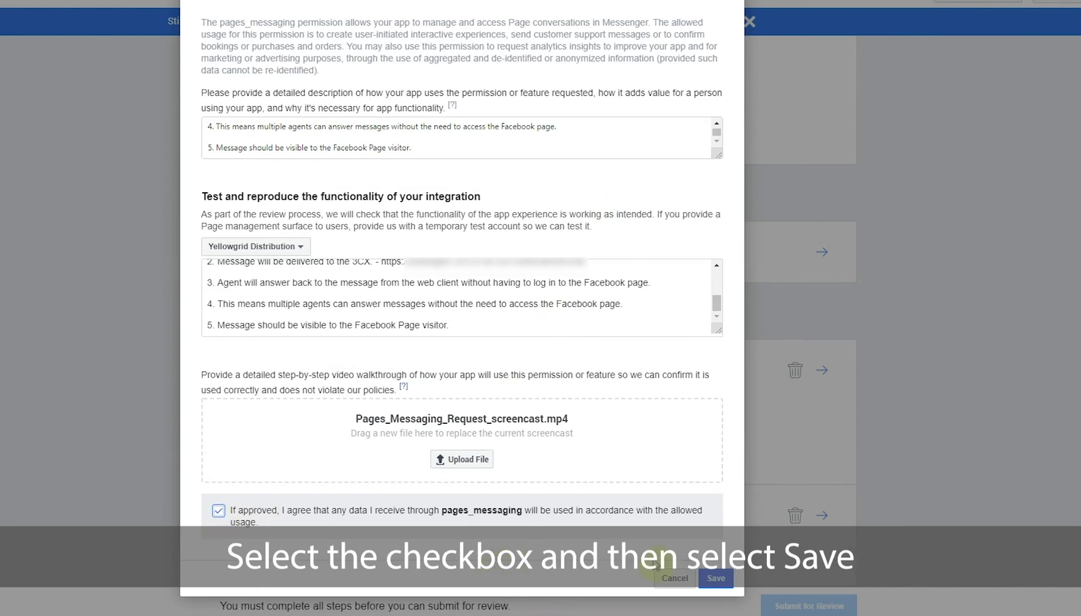
{"action": "left_click", "coordinate": [717, 578]}
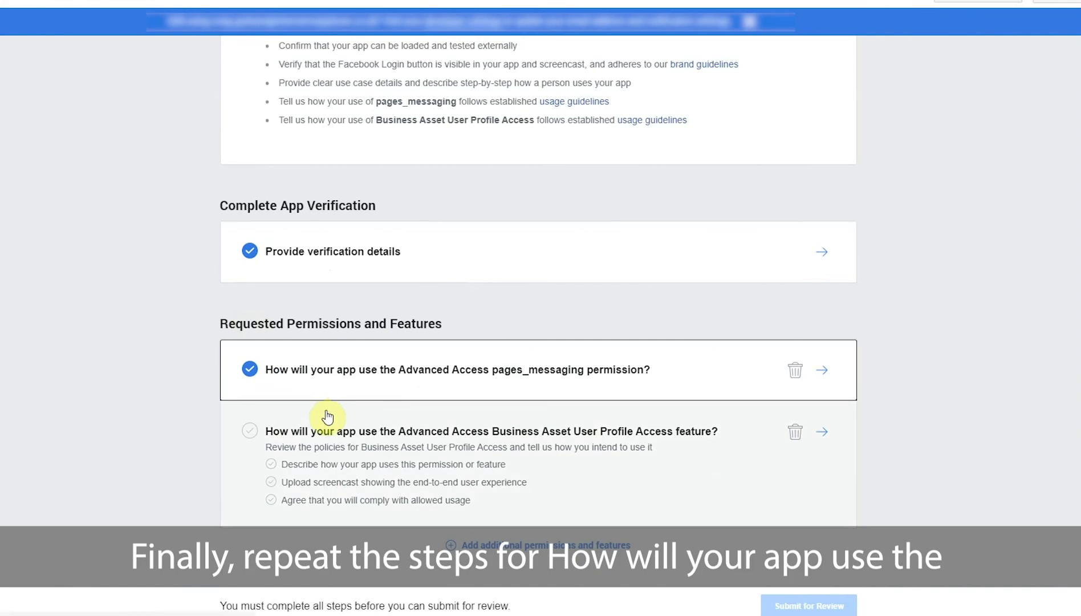
Complete the Business Asset User Profile Access request with the same app description and previously uploaded screencast, agree to the allowed usage and save it.
{"action": "left_click", "coordinate": [349, 464]}
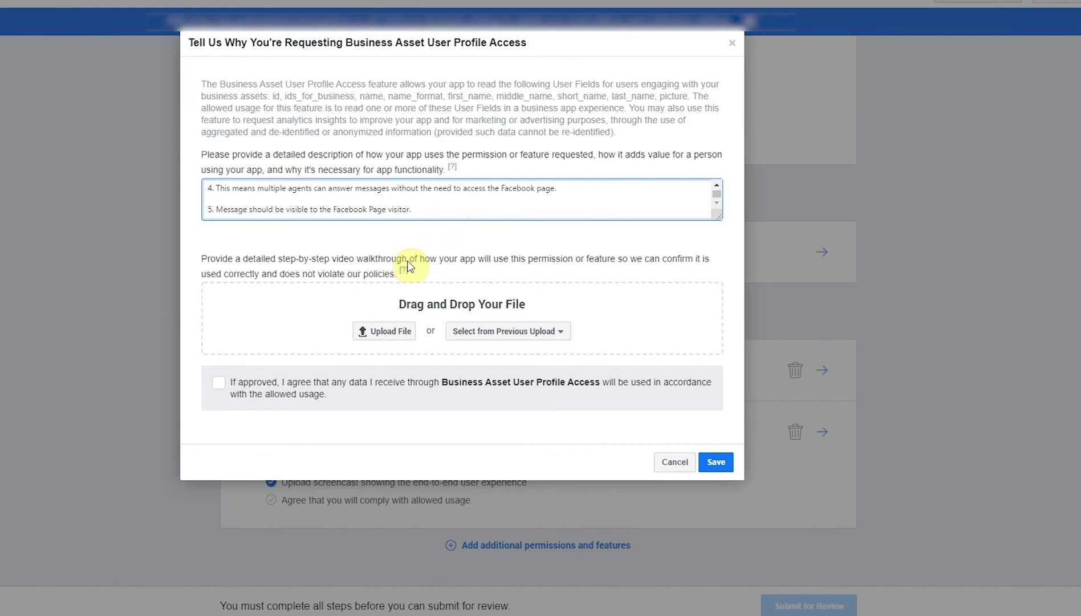
{"action": "left_click", "coordinate": [472, 332]}
{"action": "left_click", "coordinate": [489, 352]}
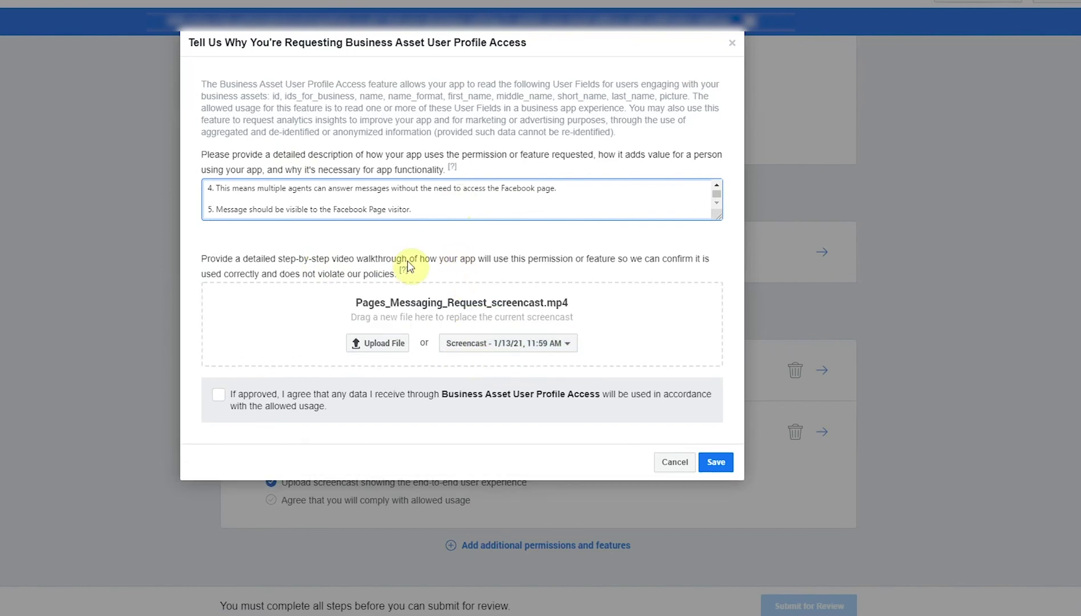
{"action": "left_click", "coordinate": [219, 394]}
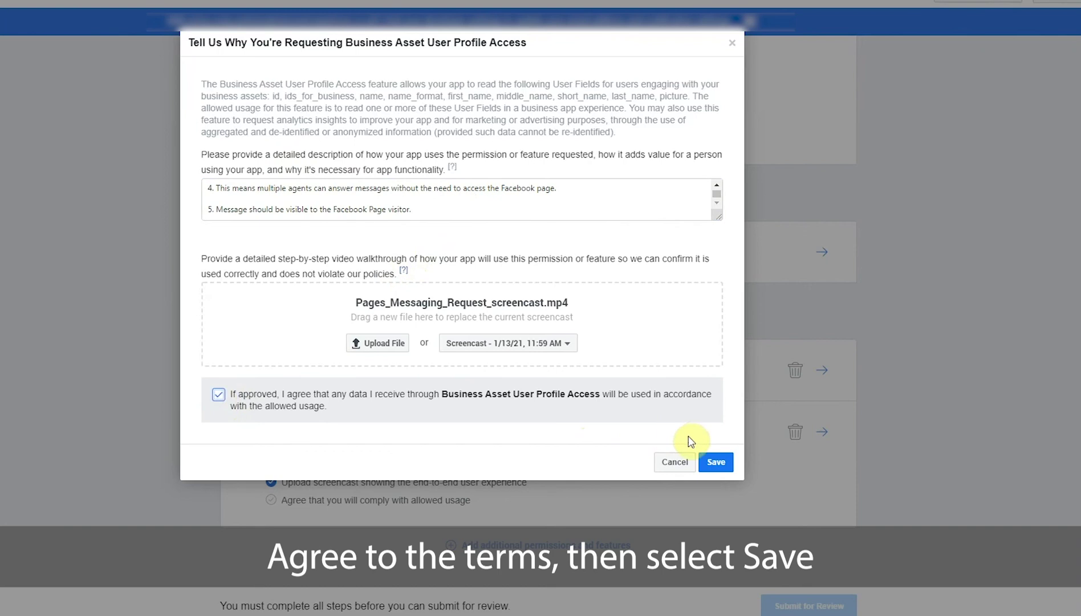
{"action": "left_click", "coordinate": [712, 461]}
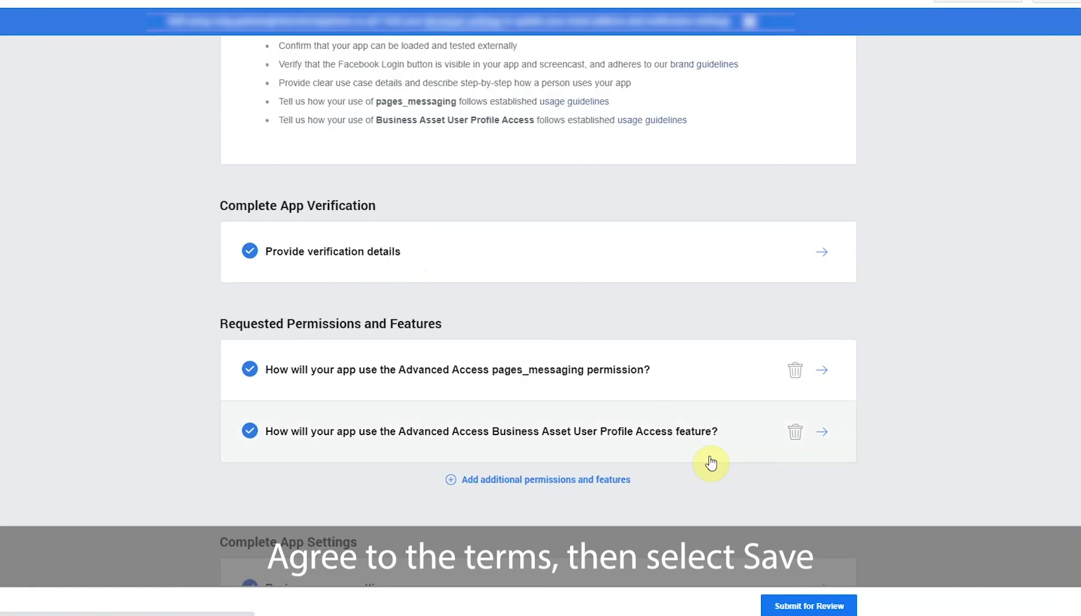
Review the required app settings, including icon, privacy policy URL, app purpose and Messaging category, and save them.
{"action": "scroll", "coordinate": [564, 506], "scroll_direction": "down", "scroll_amount": 2}
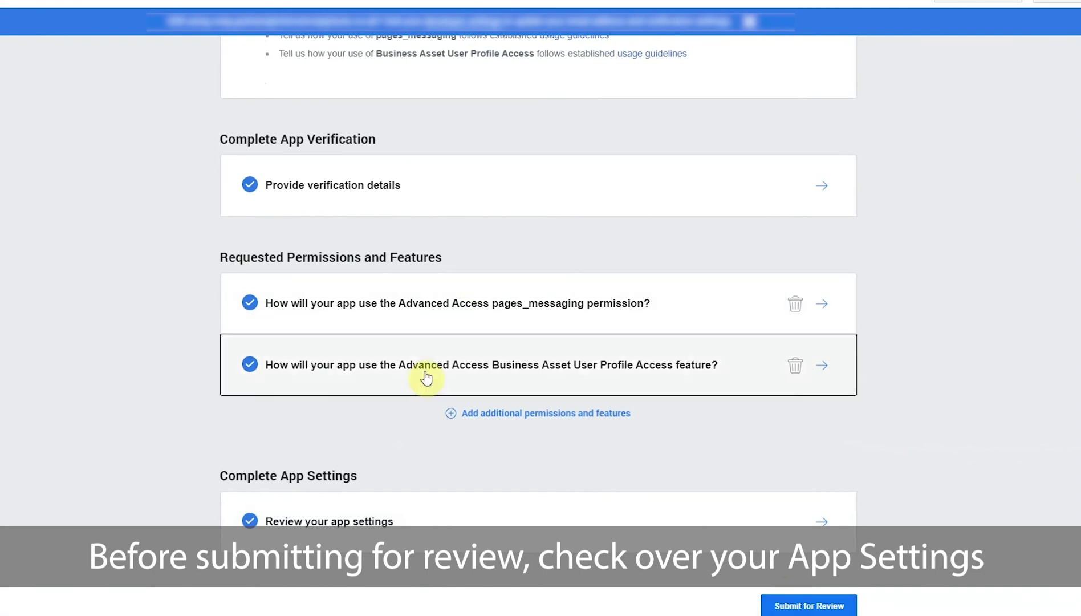
{"action": "left_click", "coordinate": [396, 521]}
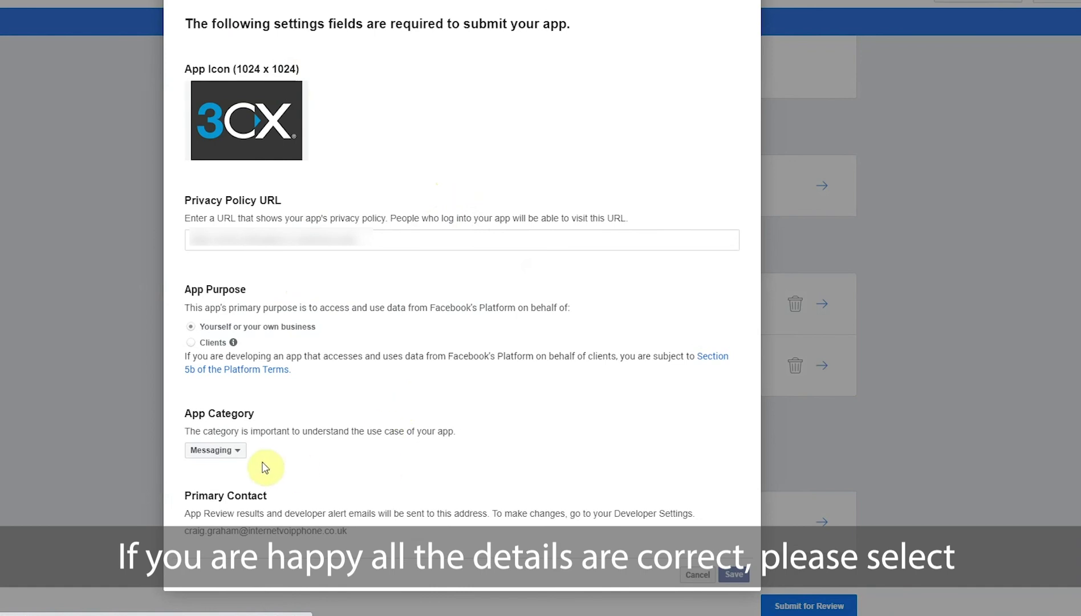
{"action": "left_click", "coordinate": [737, 577]}
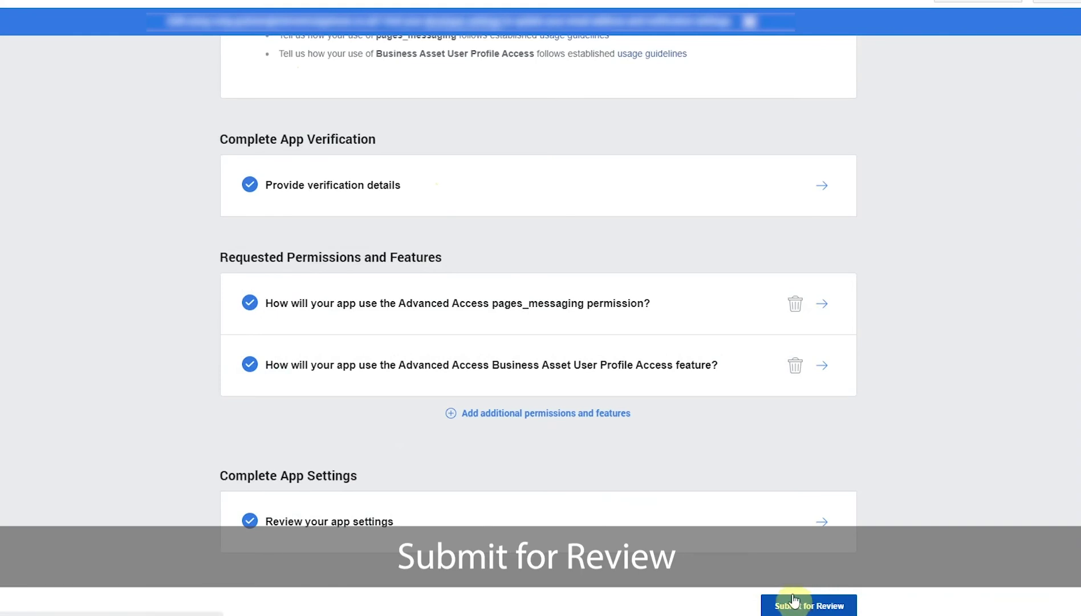
Submit the app for review, accepting the Facebook Platform Terms and Developer Policies.
{"action": "left_click", "coordinate": [791, 603]}
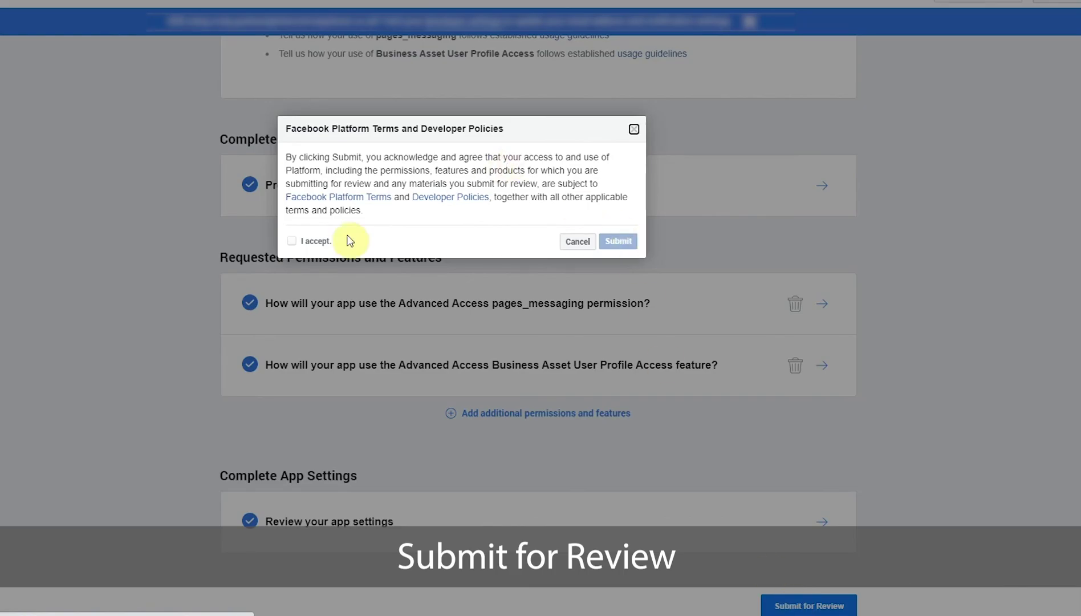
{"action": "left_click", "coordinate": [291, 241]}
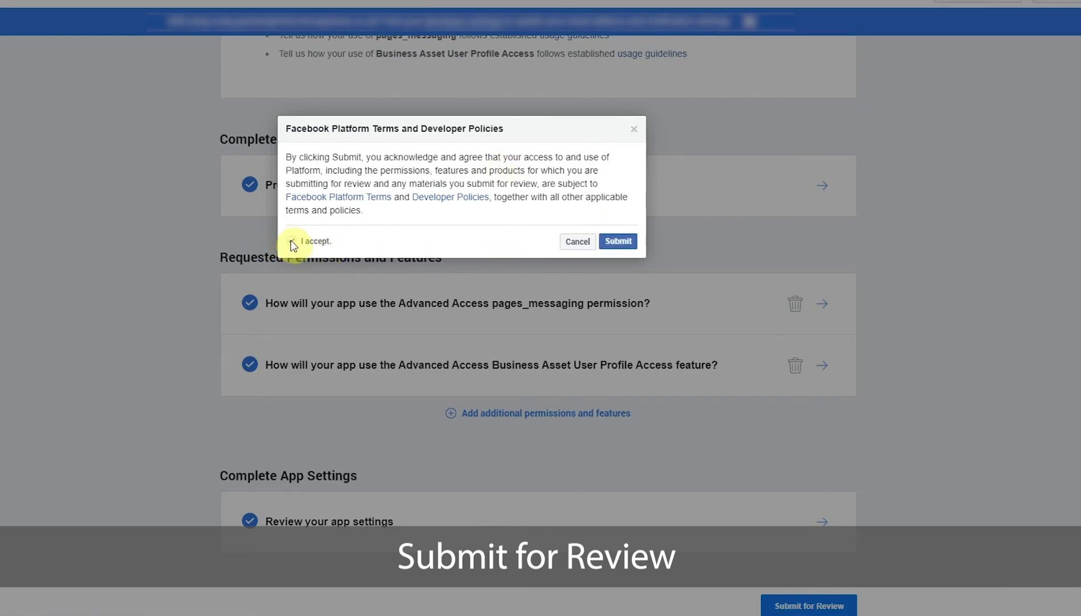
{"action": "left_click", "coordinate": [626, 243]}
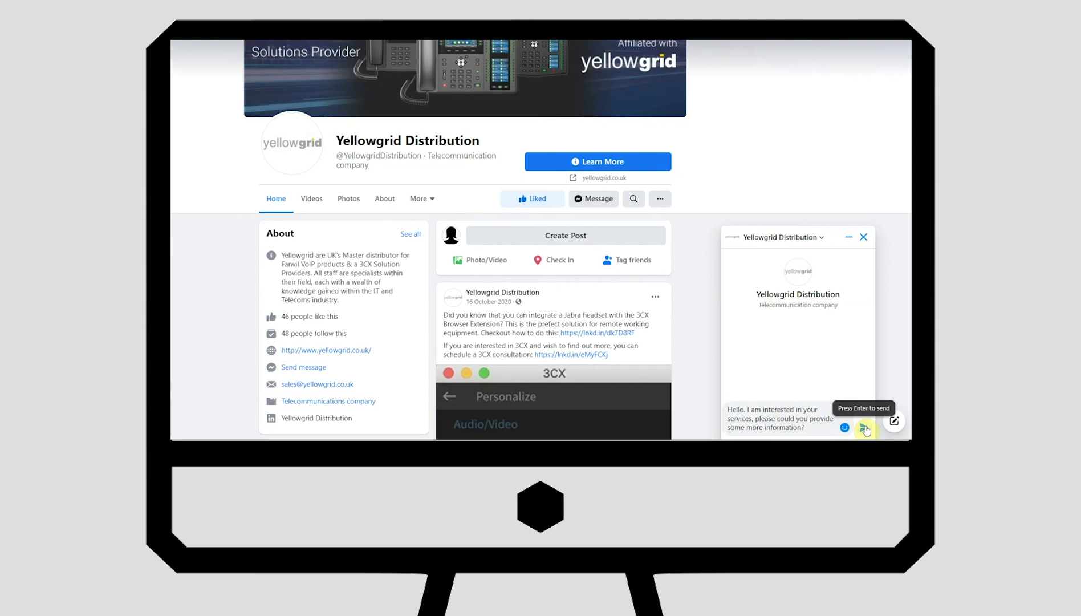
Send the service enquiry to the Yellowgrid Distribution page through Messenger, and open that customer's Facebook conversation in the 3CX web client.
{"action": "left_click", "coordinate": [864, 428]}
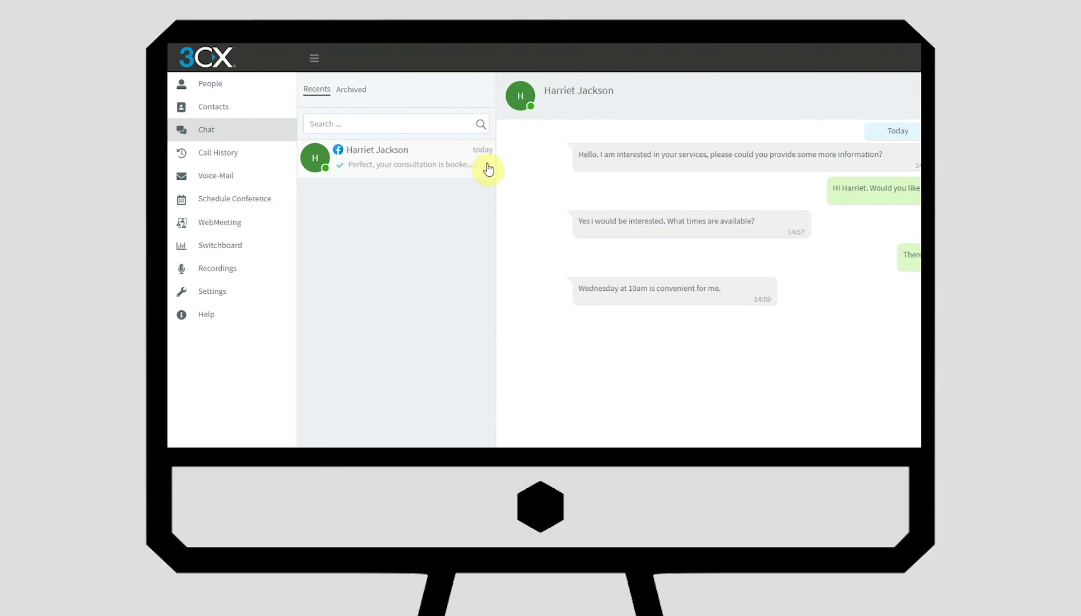
{"action": "left_click", "coordinate": [483, 167]}
{"action": "left_click", "coordinate": [502, 170]}
{"action": "left_click", "coordinate": [753, 117]}
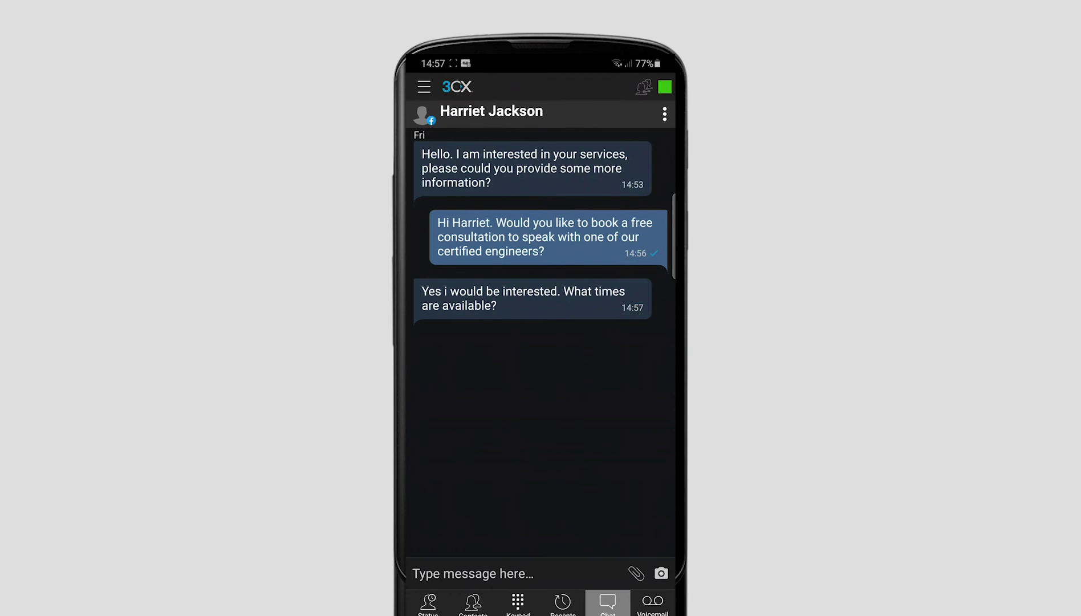
In the 3CX mobile app's Facebook chat, write the reply "Perfect, your consultation is booked" and add a smiling emoji.
{"action": "left_click", "coordinate": [473, 573]}
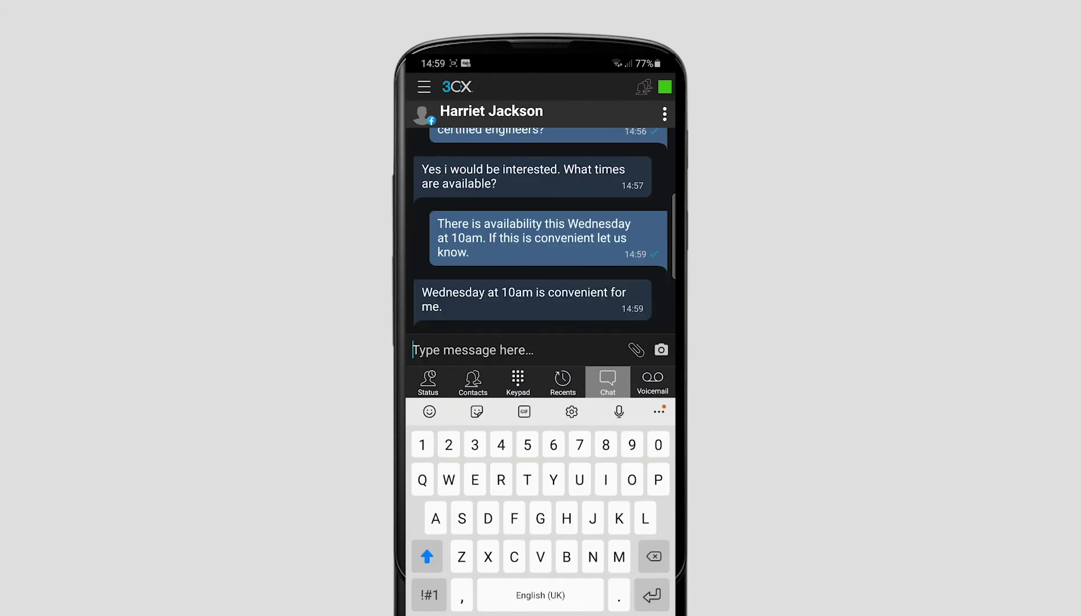
{"action": "type", "text": "Perfect, your consultation is booked"}
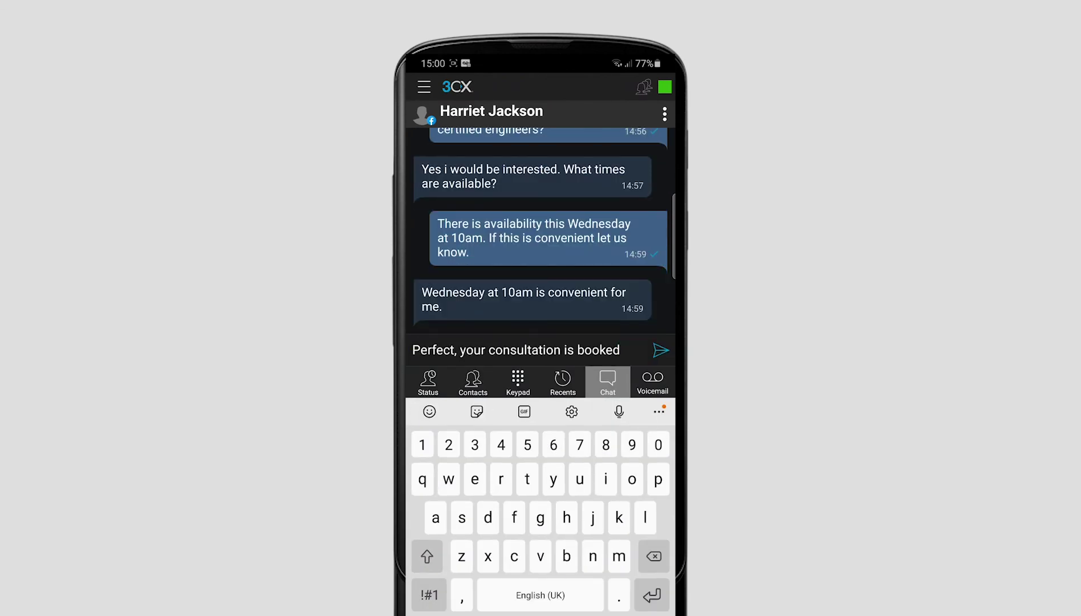
{"action": "left_click", "coordinate": [429, 411]}
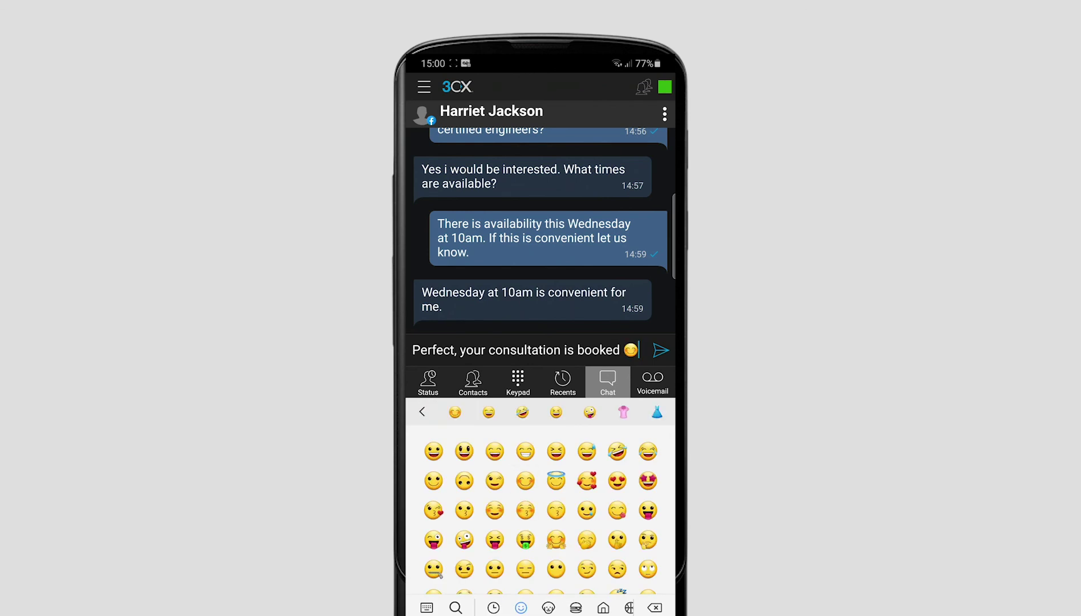